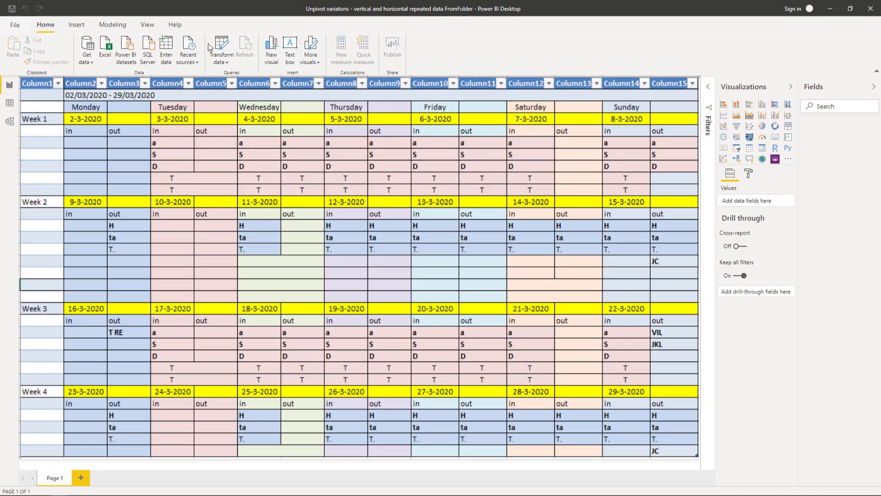
- Add a Folder data source in the Power Query Editor, using the FileFolderLocation parameter as the folder path
click(218, 45)
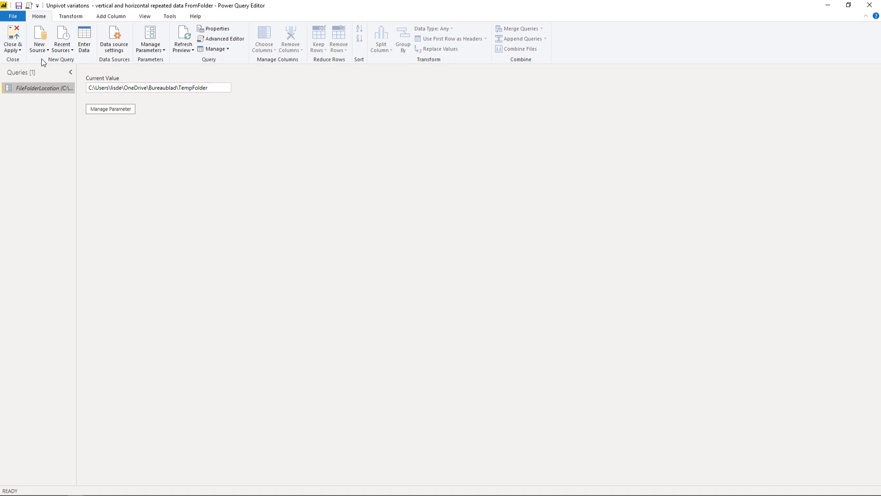
click(38, 47)
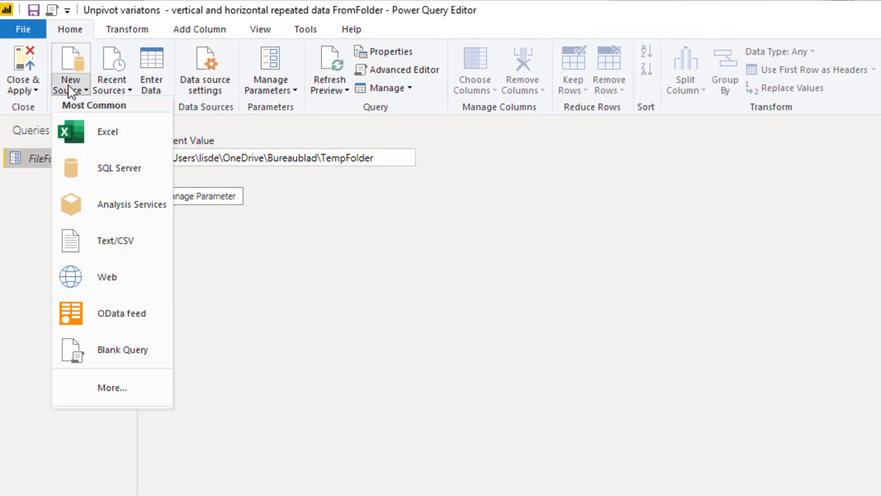
click(118, 393)
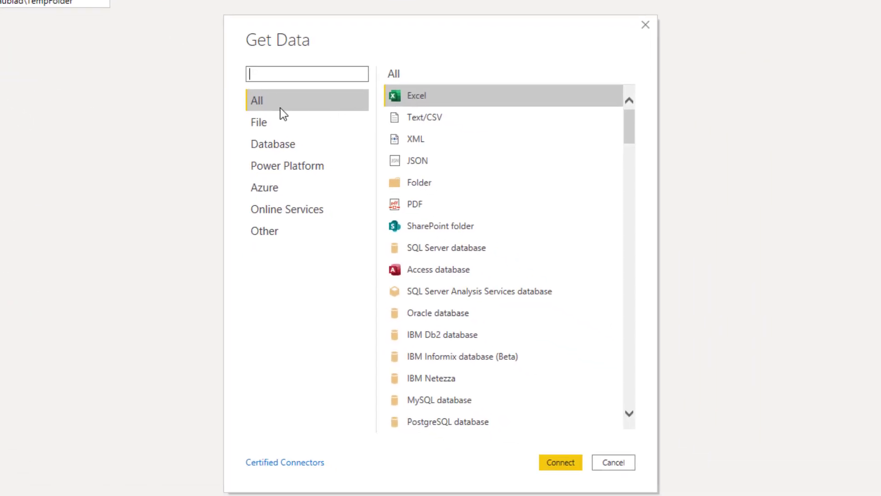
click(416, 184)
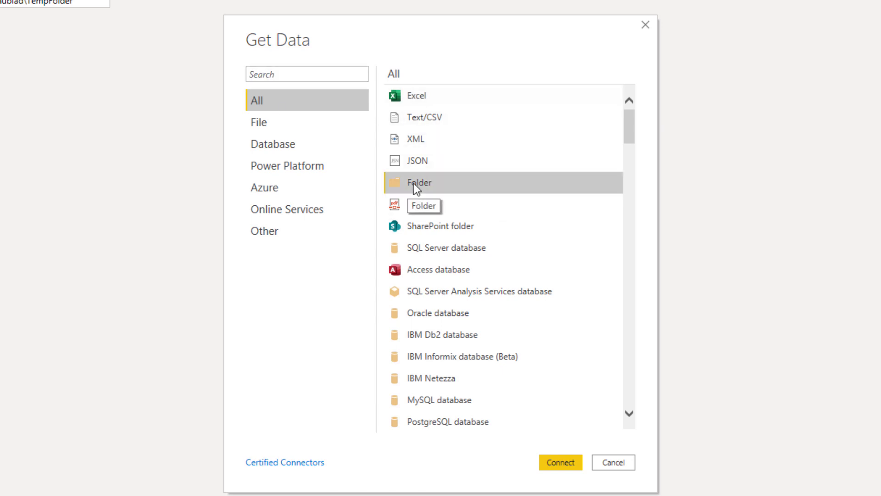
click(566, 464)
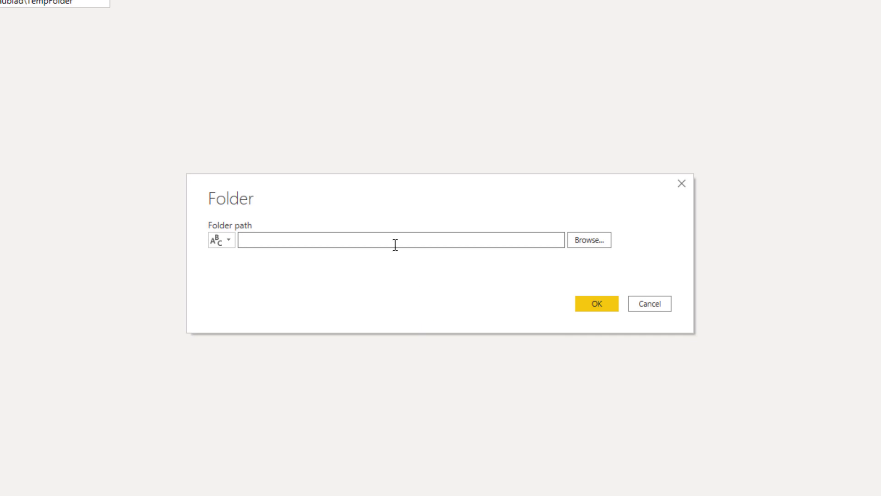
click(223, 245)
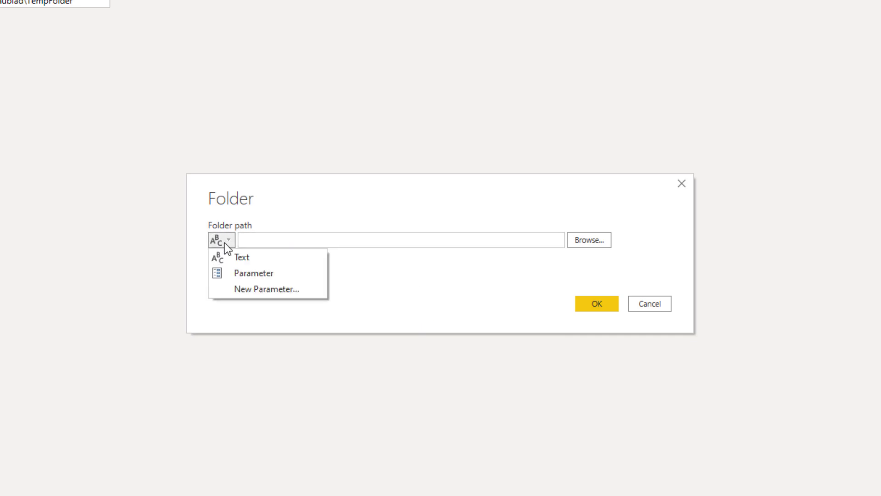
click(263, 277)
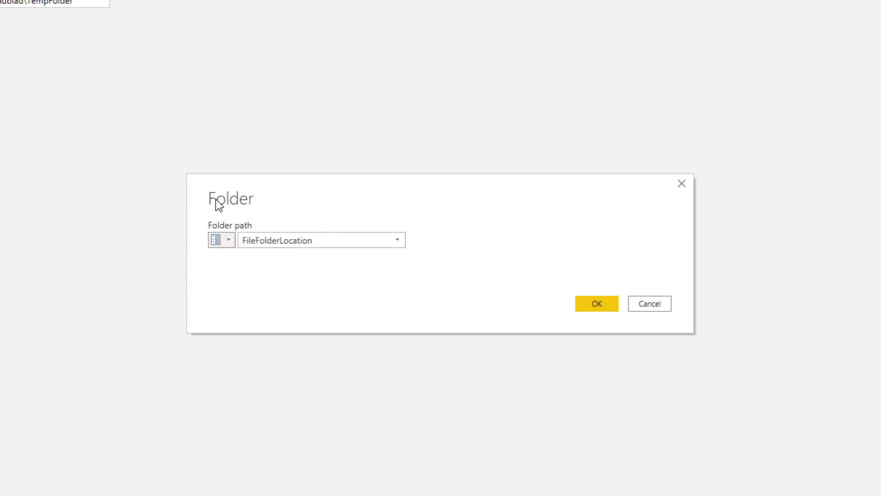
click(605, 301)
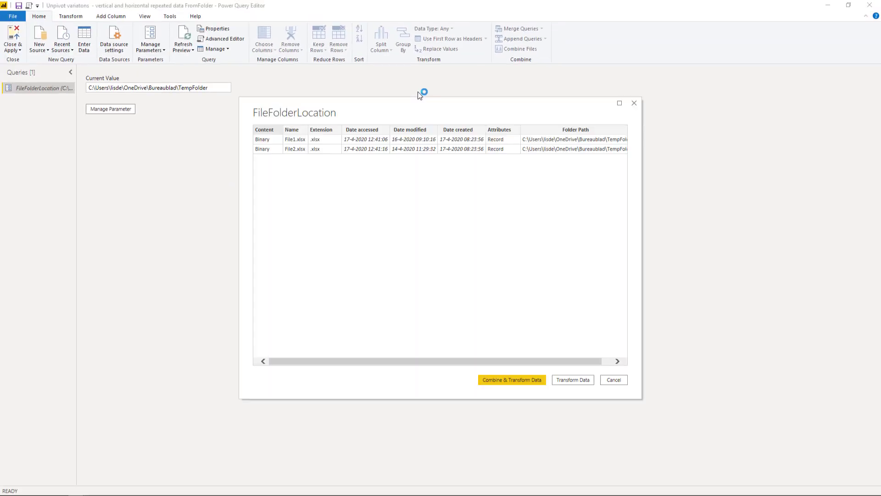
- Combine and transform the folder's files, using File2.xlsx as the sample file and extracting Table1
drag(417, 108, 309, 65)
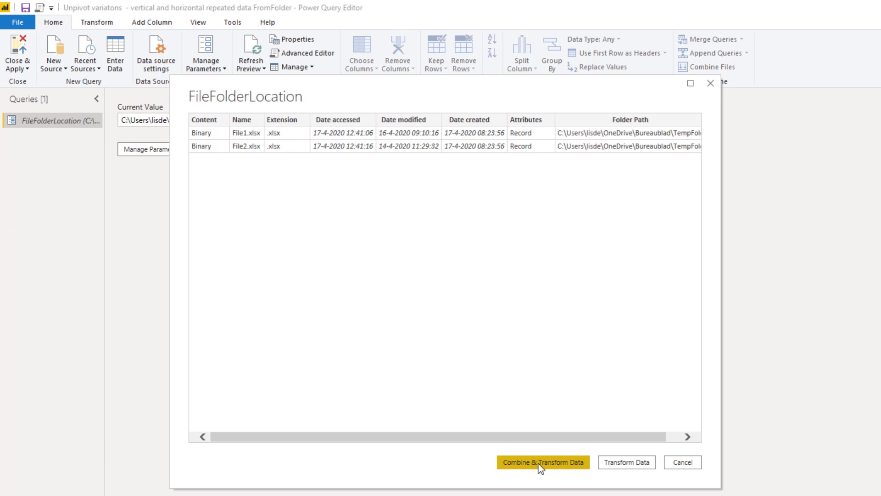
click(558, 464)
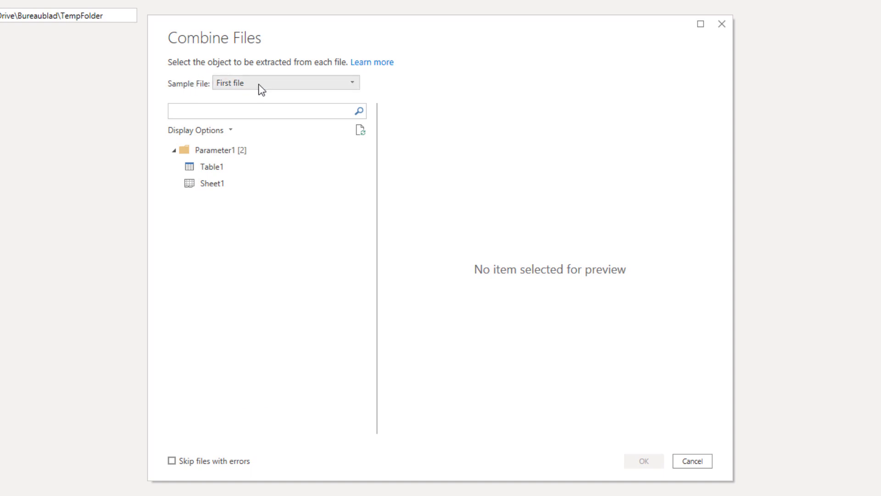
click(274, 84)
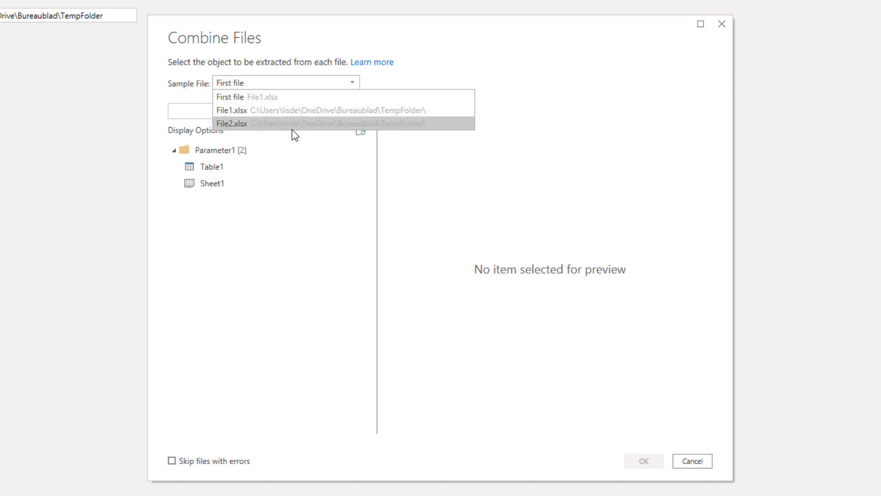
click(239, 123)
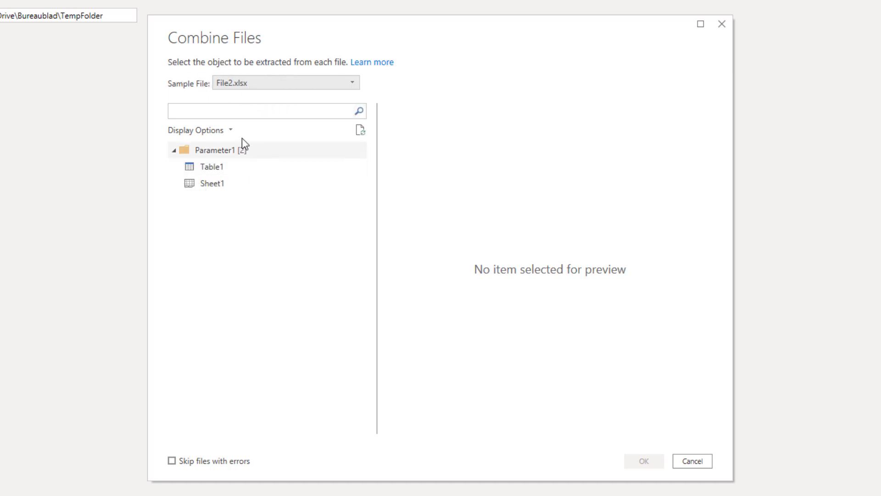
click(204, 167)
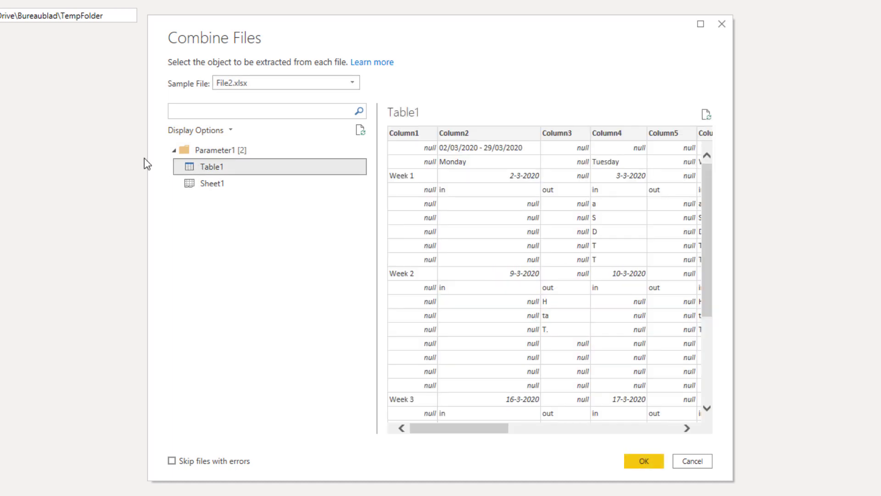
click(647, 457)
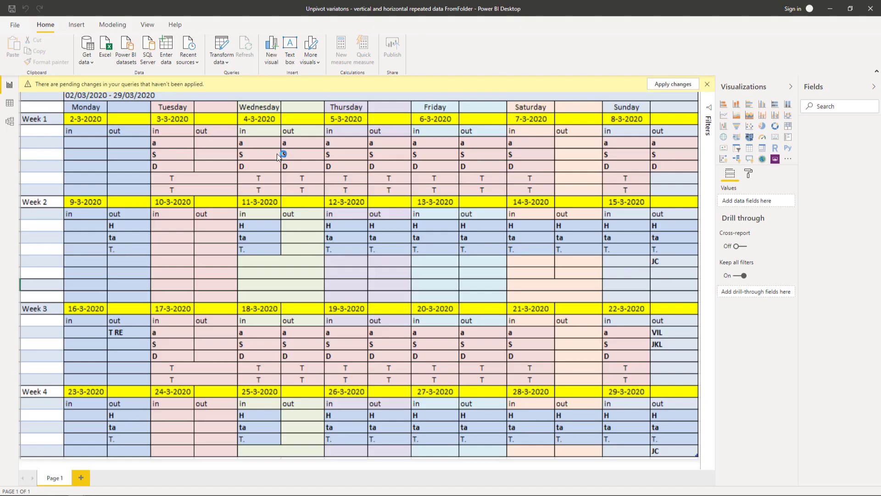
- Check the combined rows in the Power Query Editor, and remove the top 2 rows in the Transform Sample File query
click(221, 48)
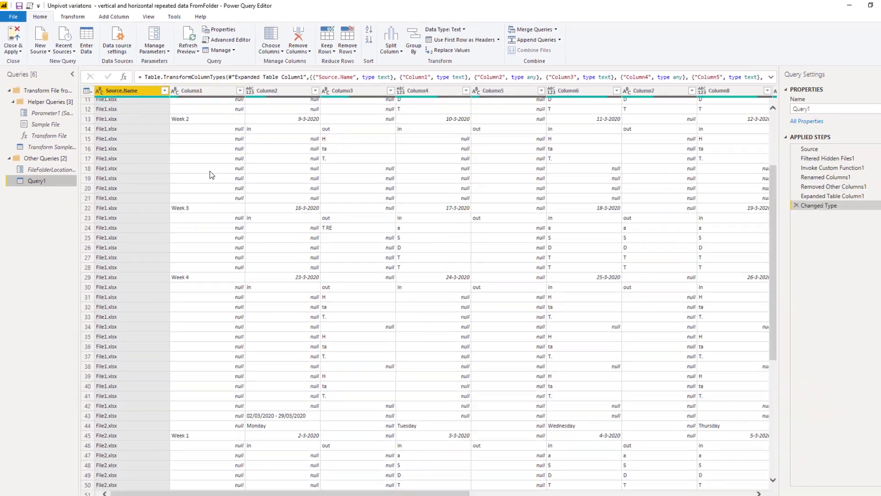
scroll(357, 297, down, 10)
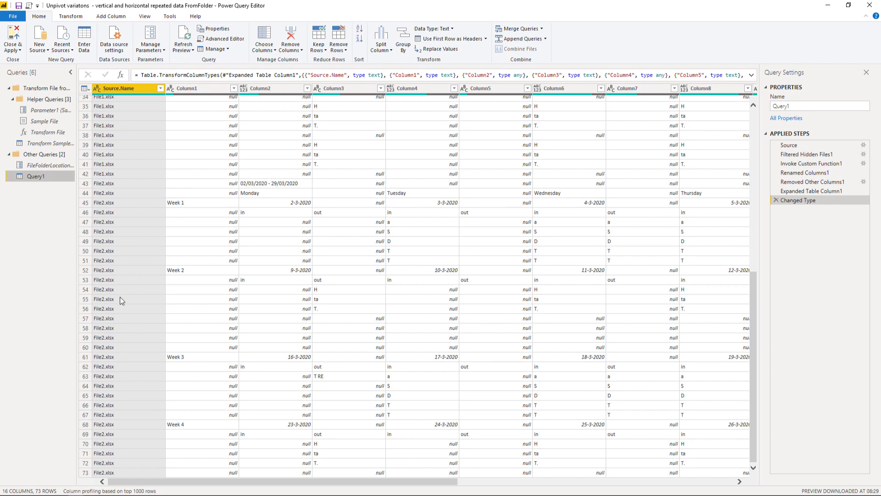
scroll(120, 297, up, 11)
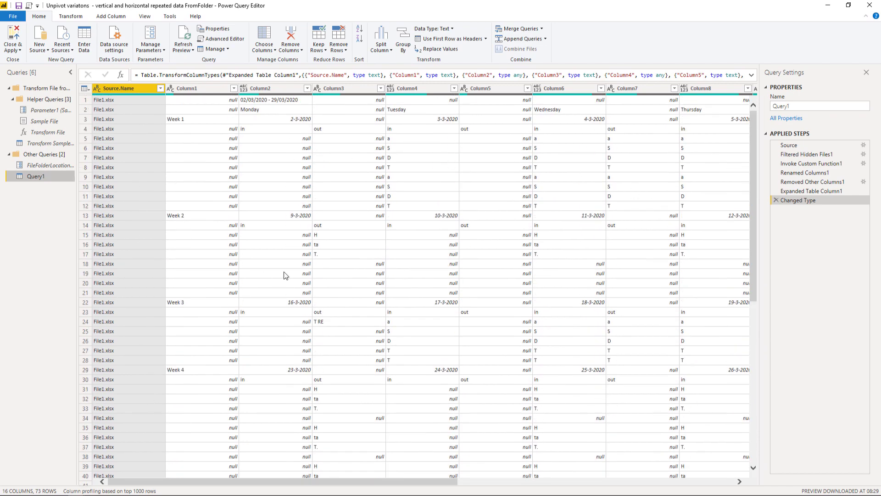
click(32, 145)
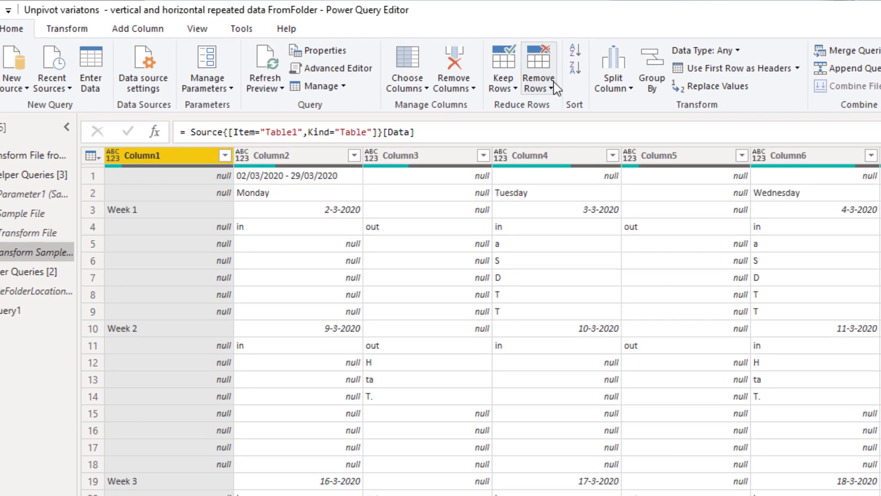
click(560, 80)
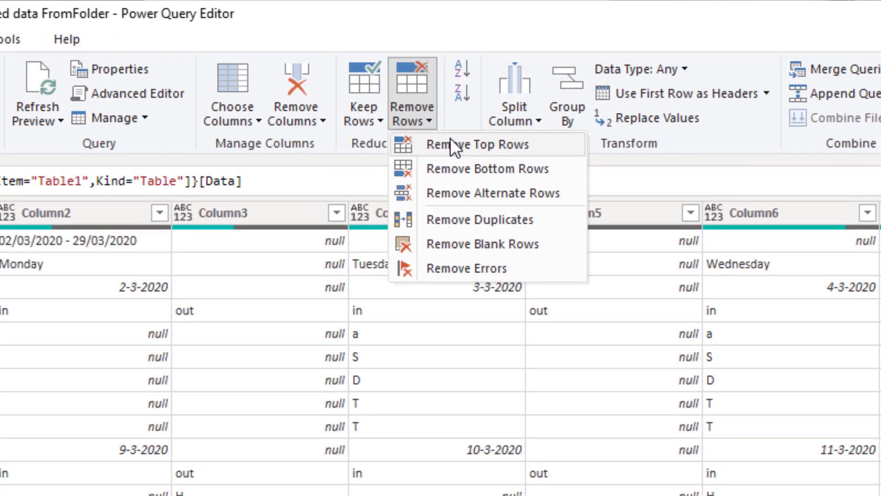
click(451, 144)
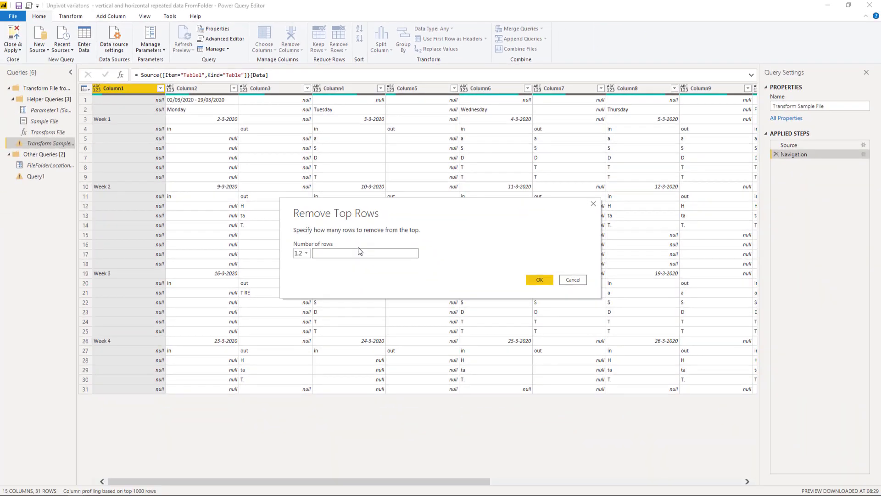
text(2)
click(539, 280)
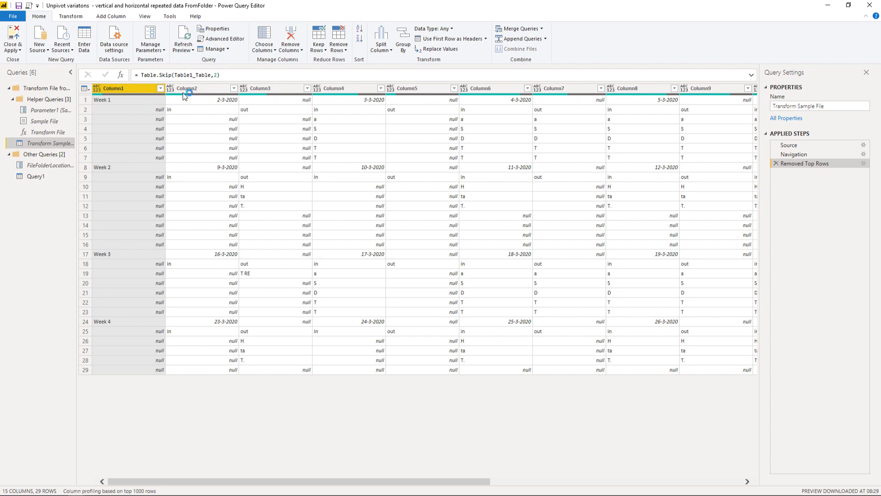
- Use Choose Columns to keep Column2 through Column15 and leave out Column1 in the sample query
click(270, 50)
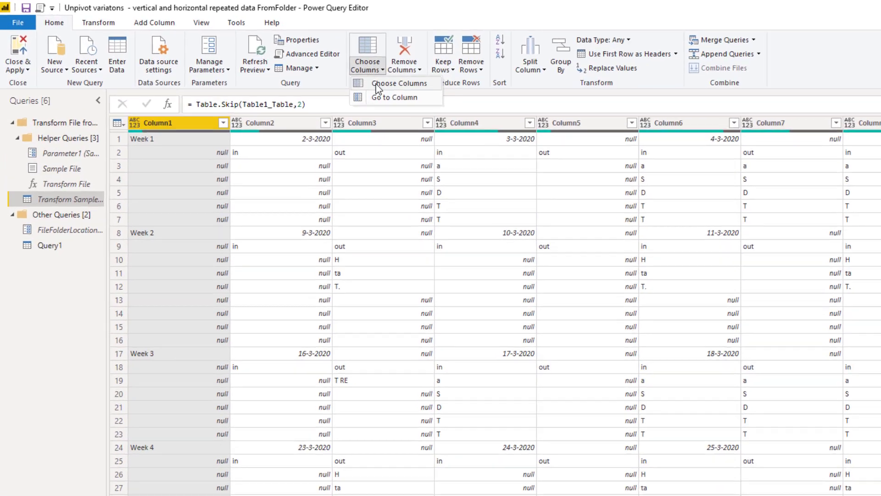
click(298, 62)
click(555, 255)
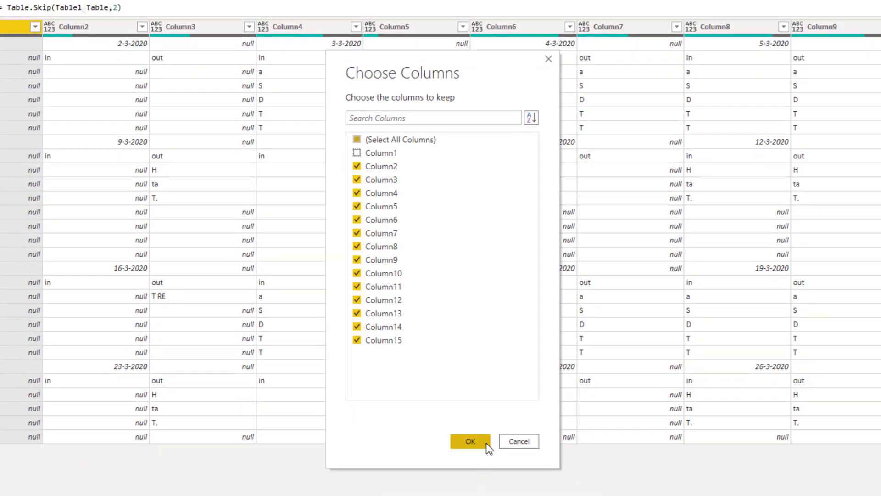
click(487, 443)
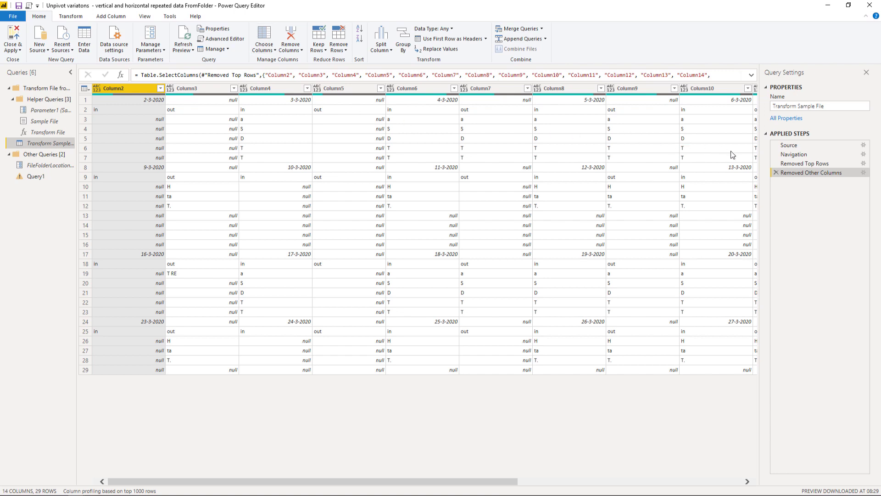
- Inspect the settings and formula of the column selection step, and delete that step from the applied steps
click(864, 173)
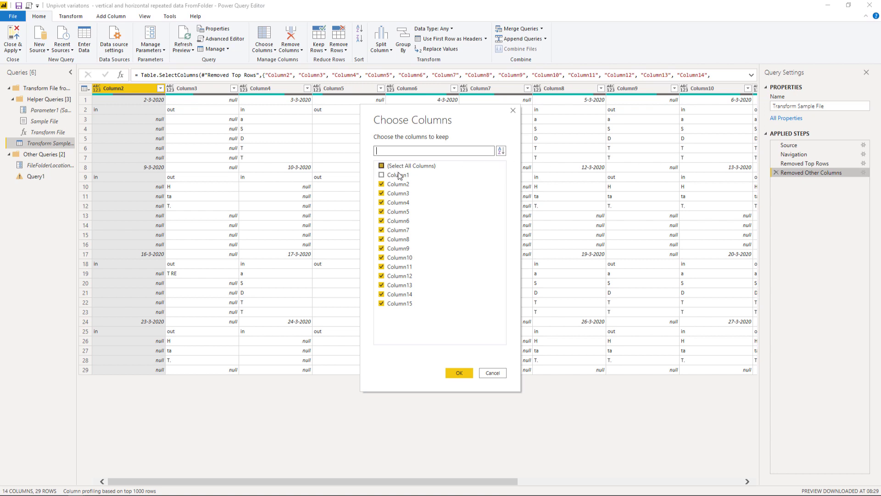
click(497, 372)
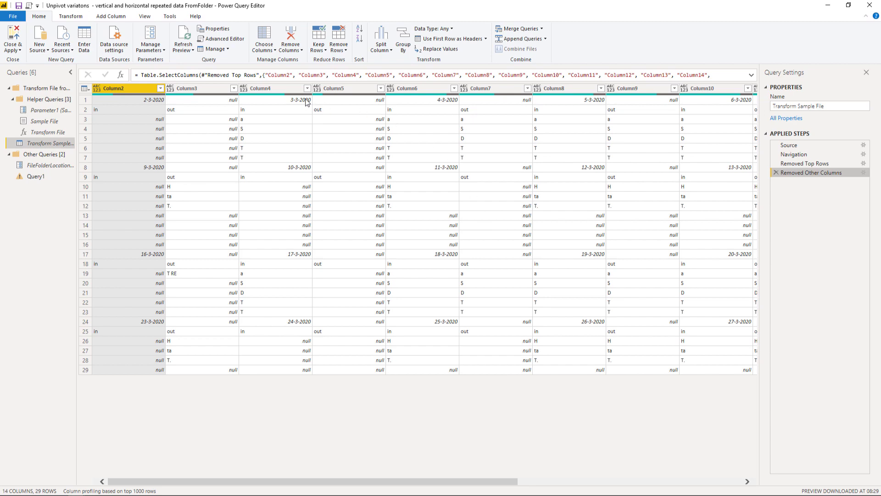
drag(266, 75, 594, 76)
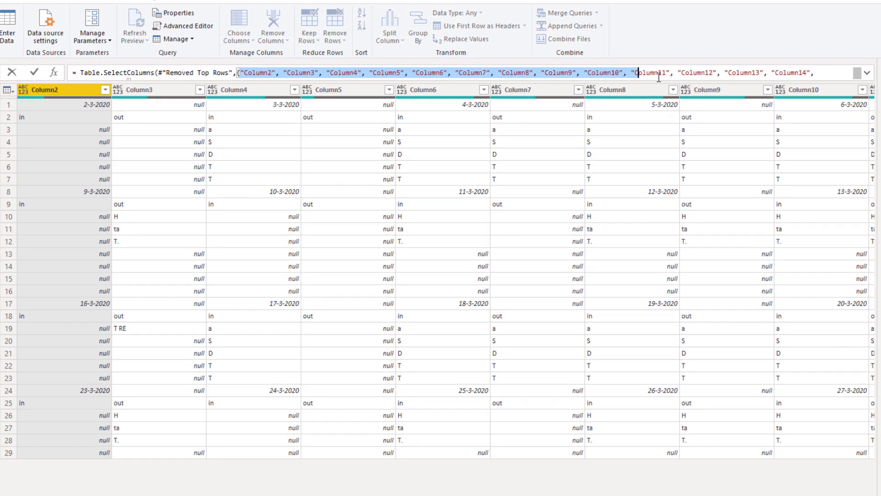
drag(659, 77, 820, 76)
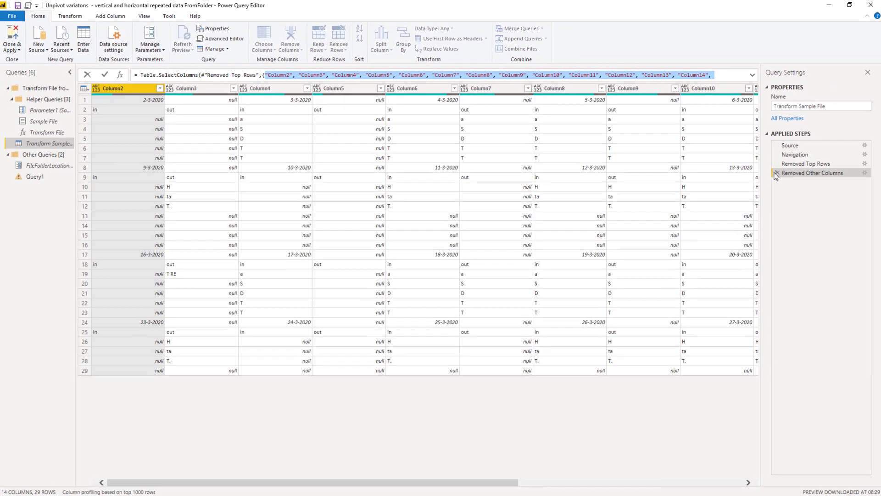
click(779, 175)
click(776, 173)
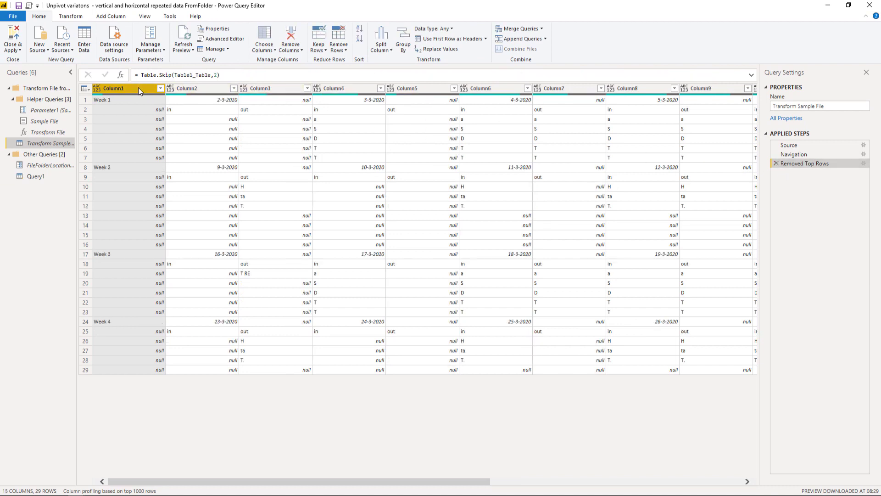
- Remove Column1 from the sample query and transpose the remaining table
right_click(138, 87)
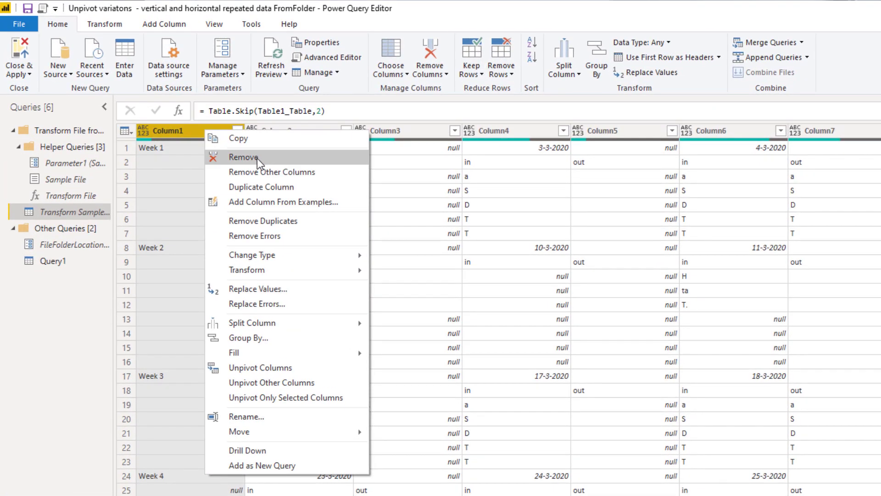
click(257, 158)
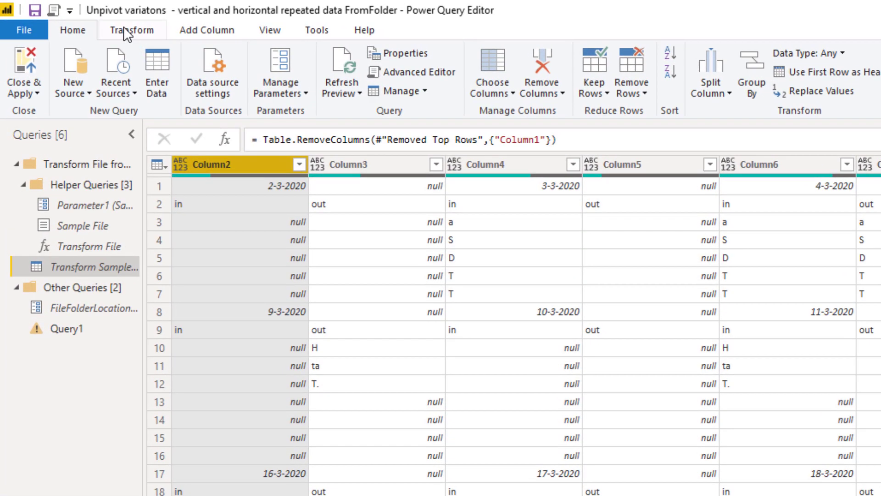
click(69, 16)
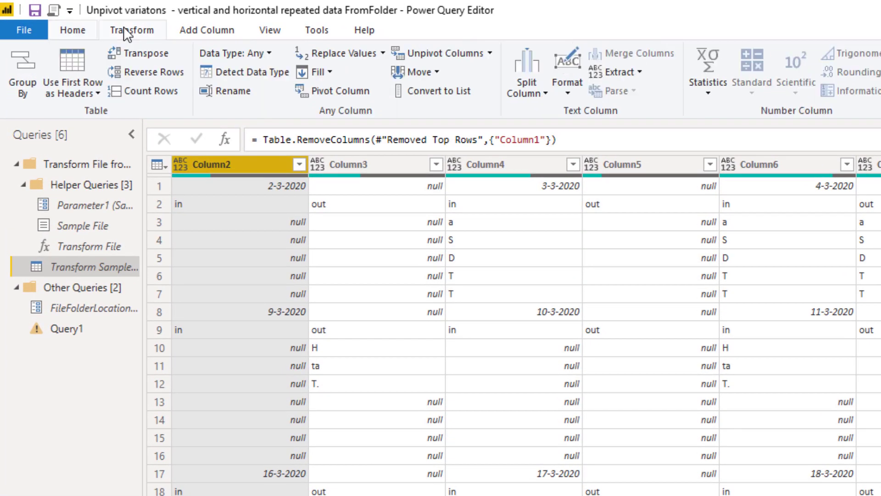
click(137, 52)
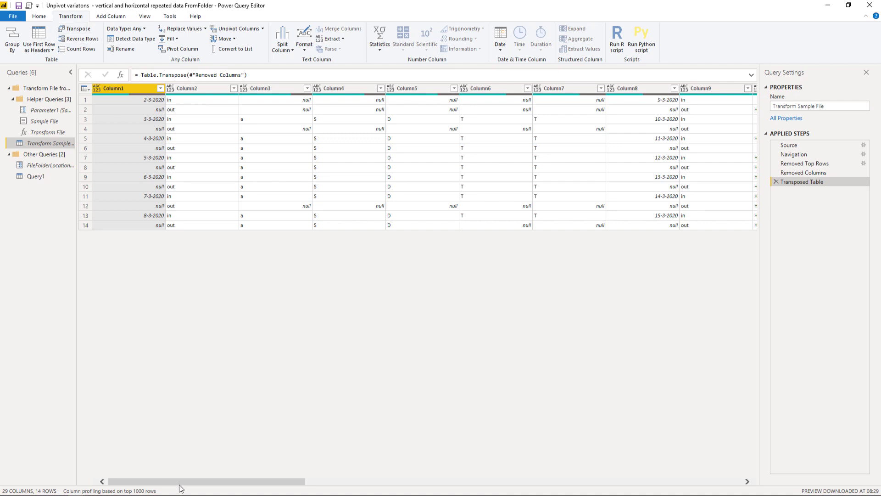
- Try to fill down the date columns Column1, Column8, Column17 and Column24 of the transposed sample query
drag(183, 482, 267, 483)
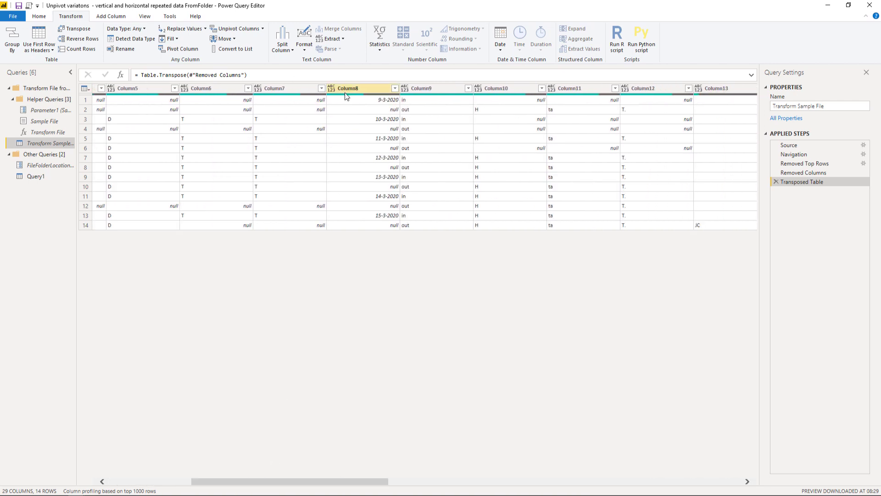
click(347, 90)
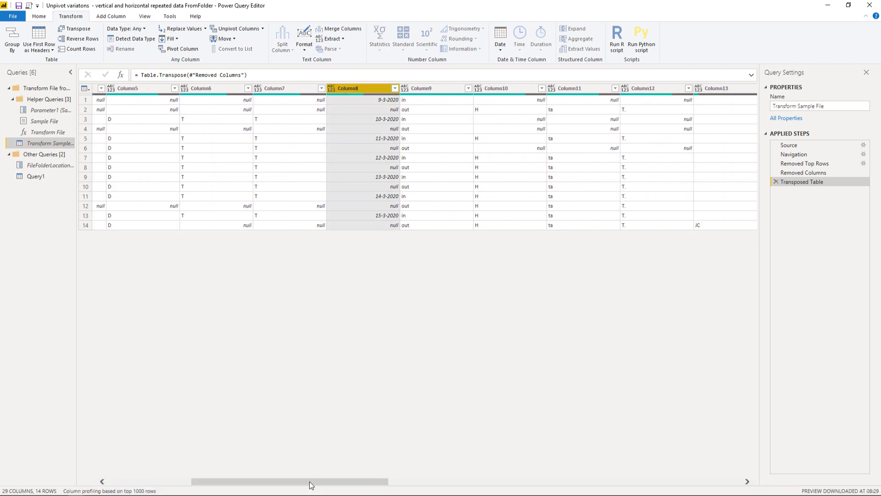
drag(335, 482, 472, 486)
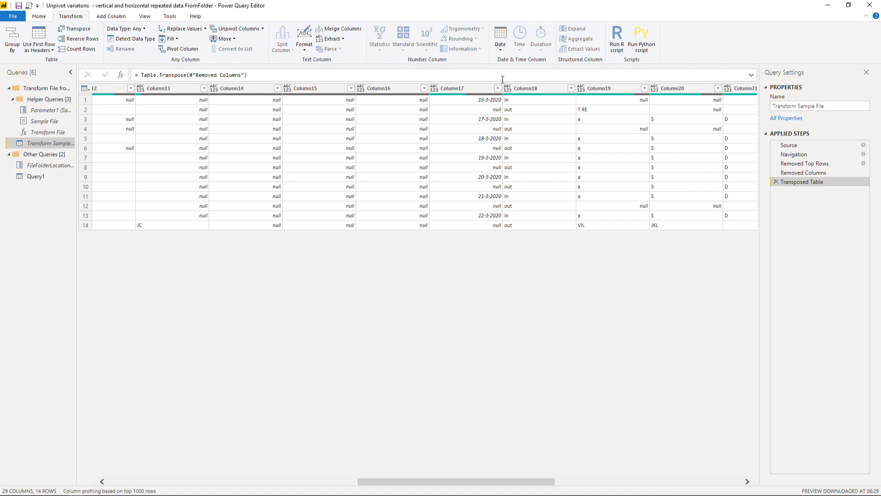
click(490, 92)
drag(460, 481, 573, 486)
click(607, 89)
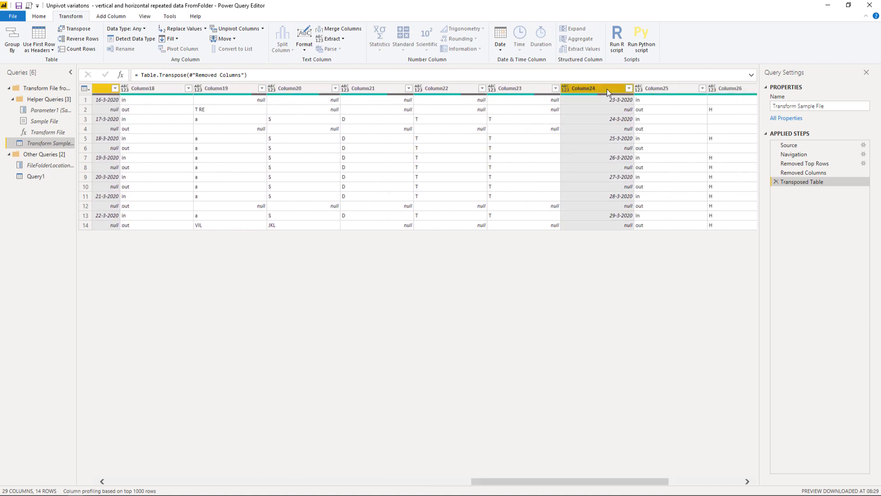
right_click(605, 90)
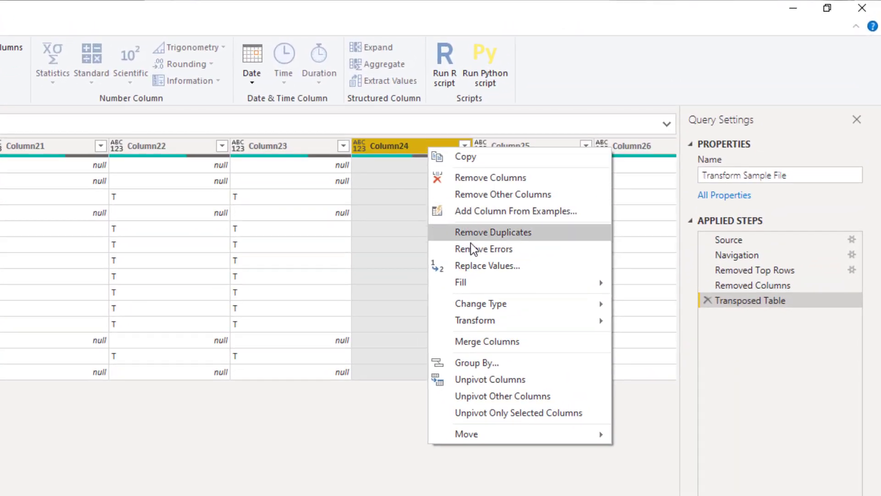
mouse_move(571, 284)
click(636, 284)
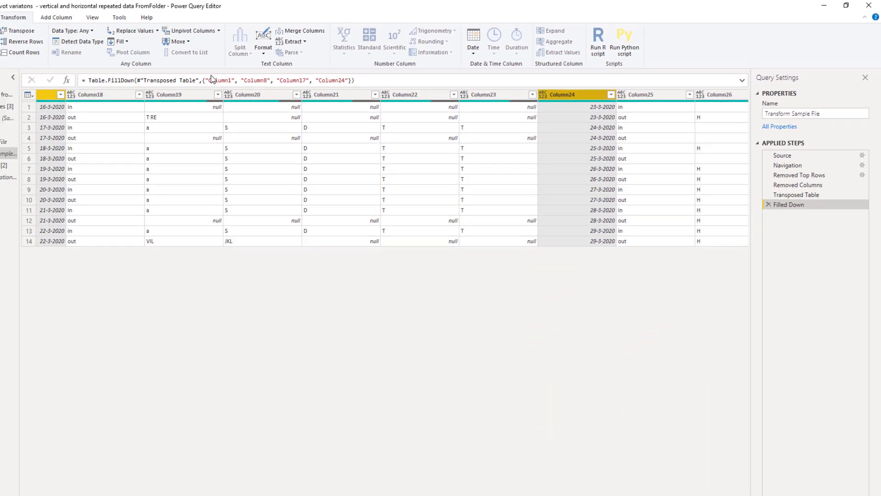
- Inspect the hard-coded column names in the Filled Down formula, and delete that step from the applied steps
drag(254, 74, 384, 76)
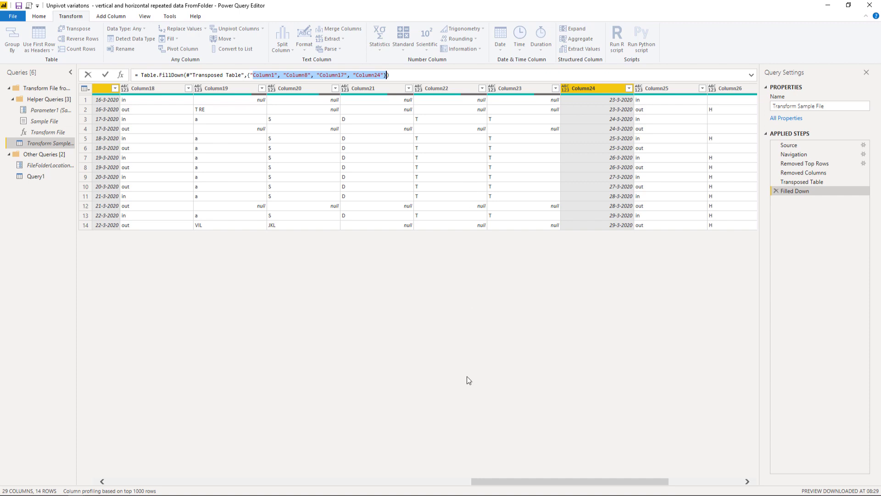
drag(524, 481, 449, 471)
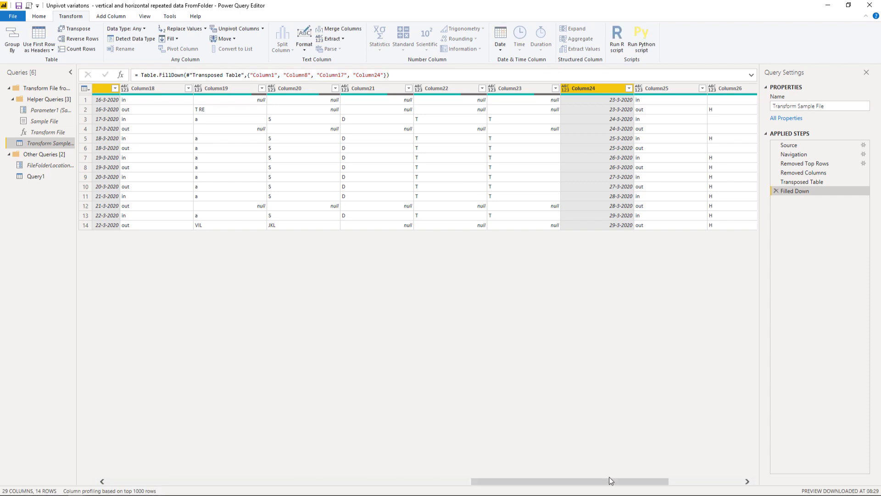
drag(604, 480, 222, 466)
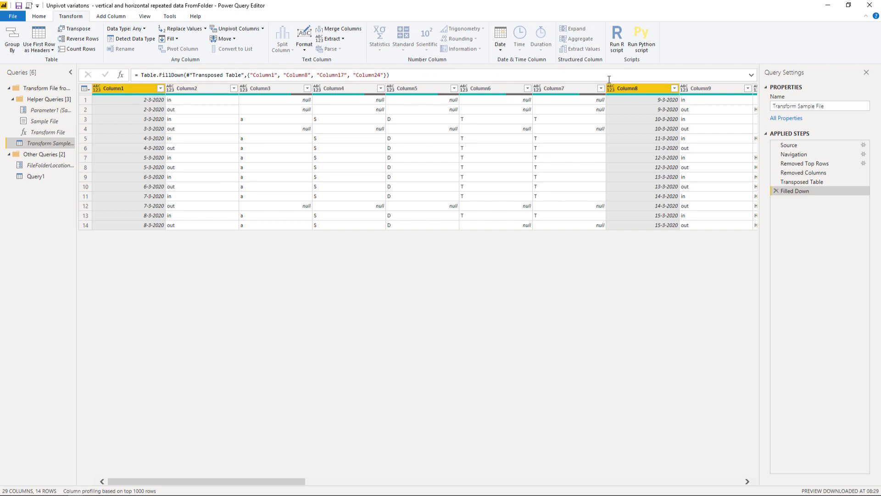
drag(287, 77, 381, 76)
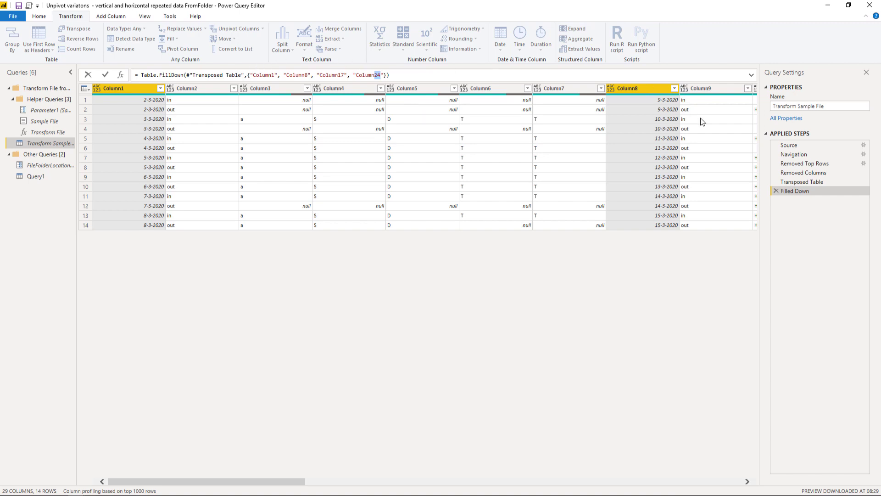
click(774, 191)
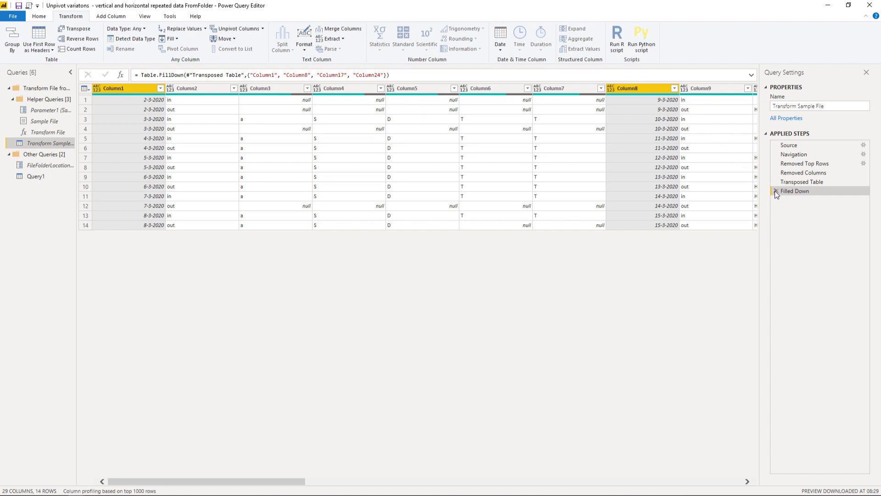
click(775, 191)
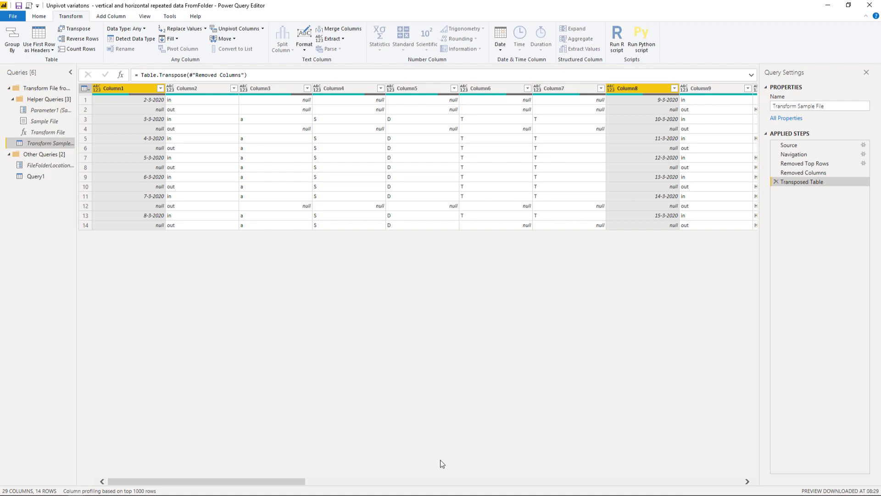
- Add a custom step after Transposed Table with the formula = Table.ToColumns (#"Transposed Table")
drag(297, 481, 239, 483)
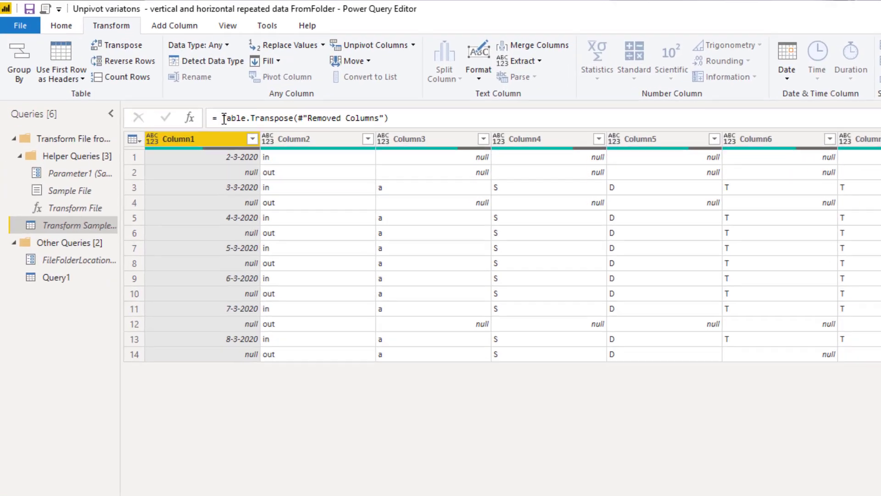
click(201, 127)
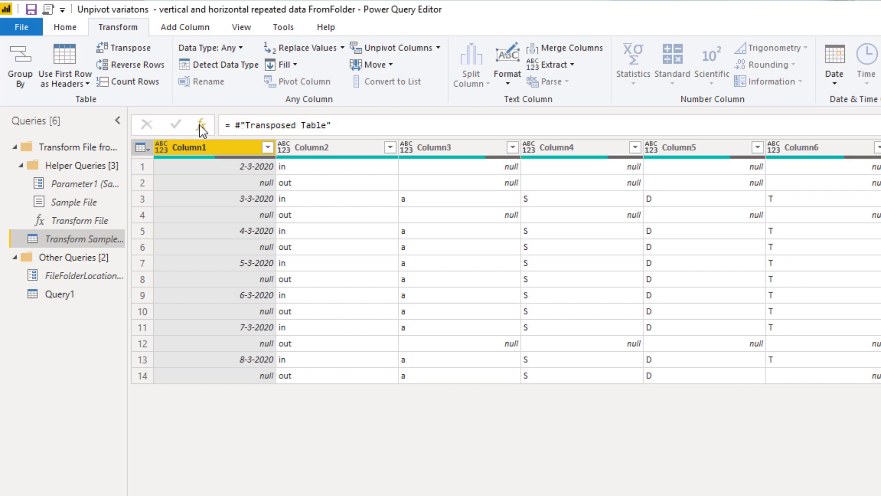
click(235, 125)
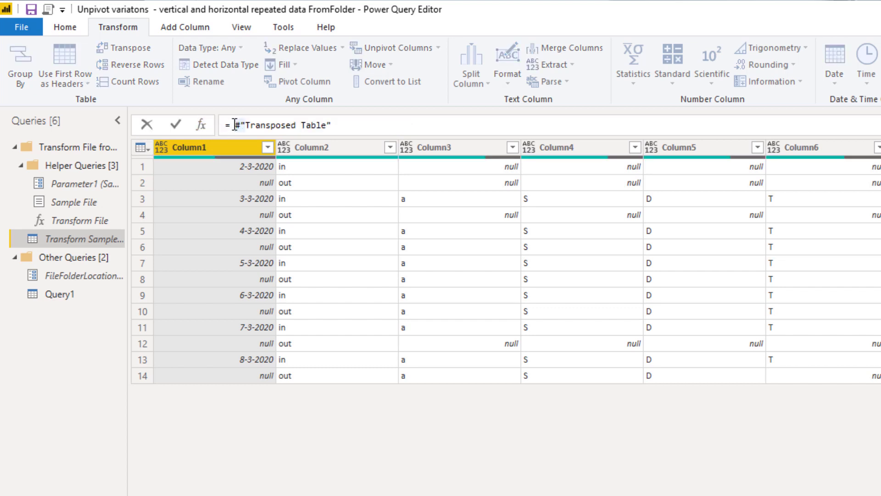
text(Tab)
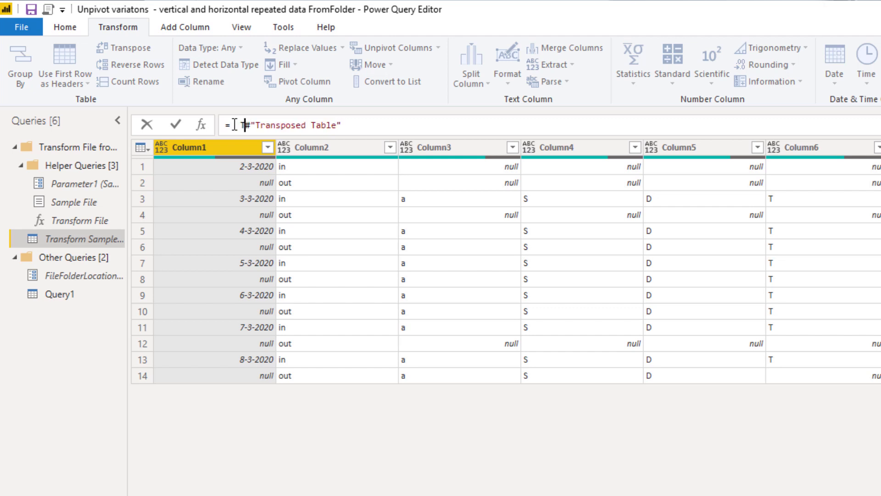
text(le)
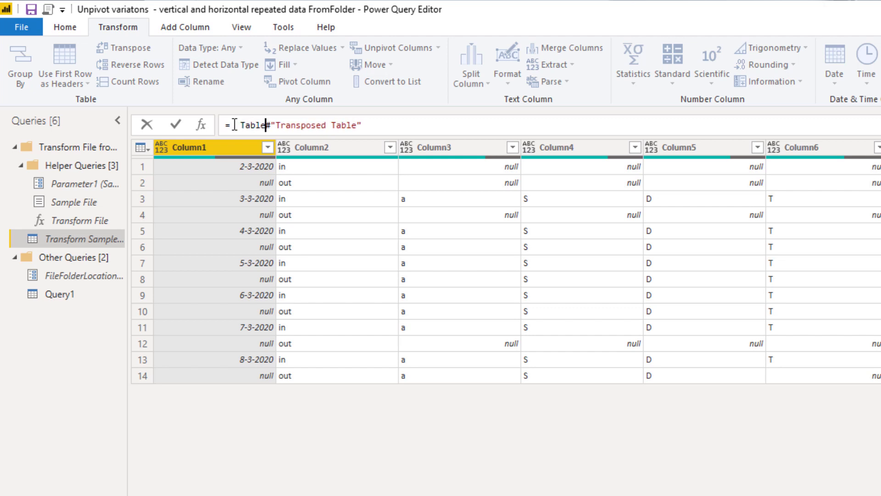
text(.to)
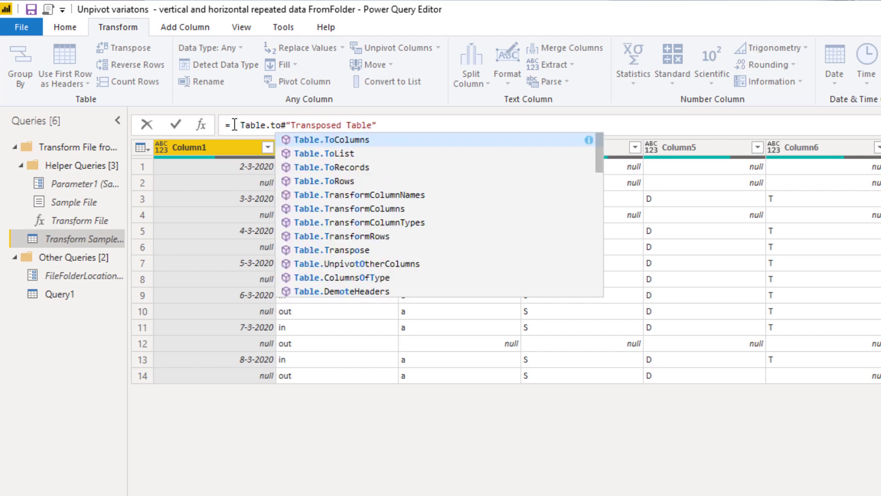
key(Tab)
text(()
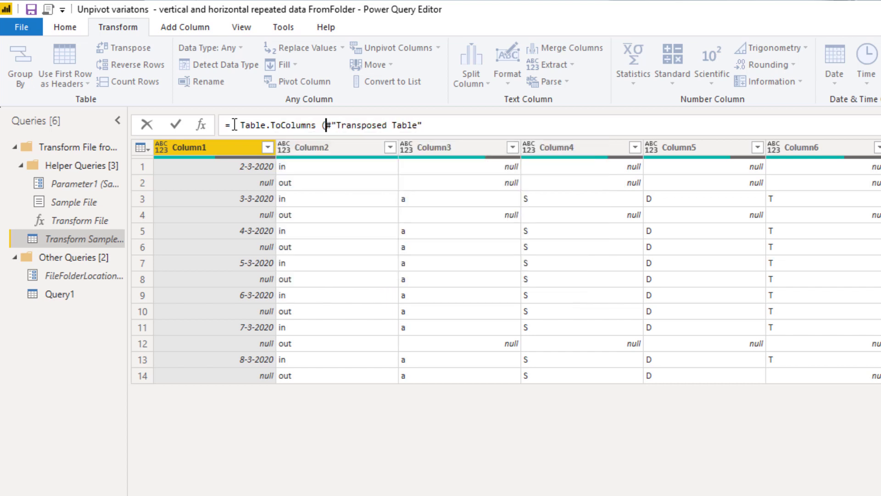
click(439, 123)
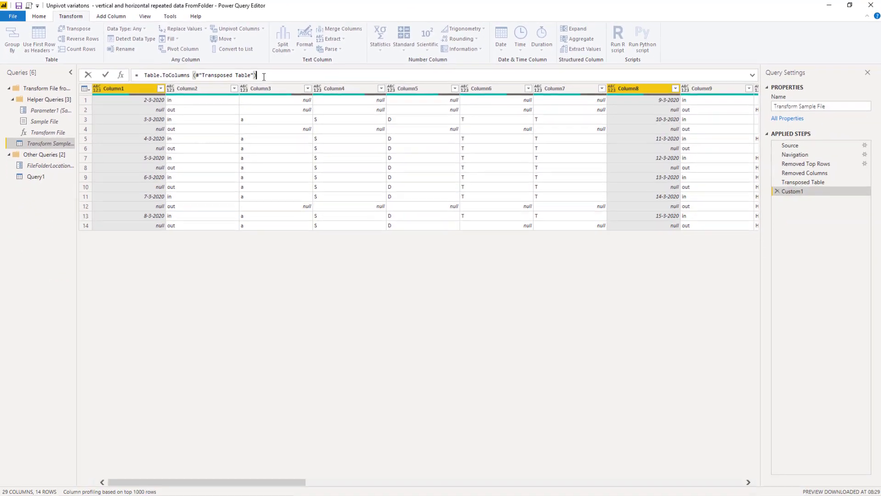
key(Return)
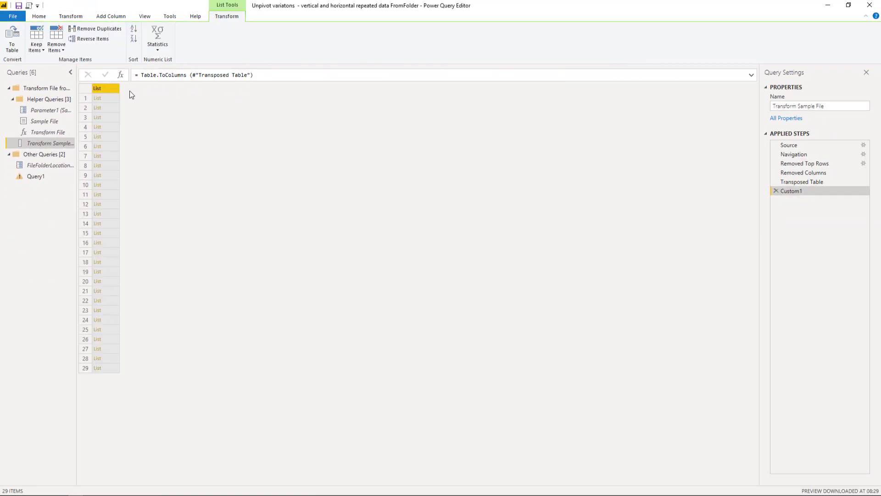
- Preview the first two nested lists and convert the list to a table with delimiter None and extra columns shown as errors
click(115, 98)
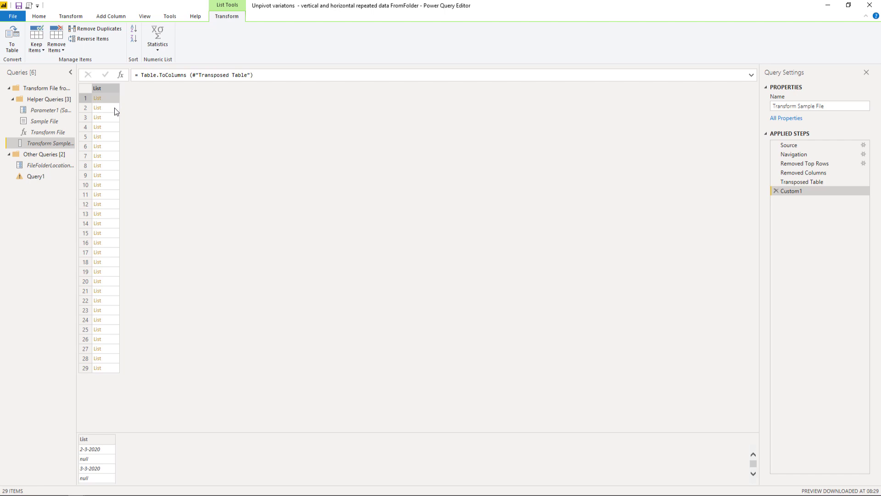
click(114, 108)
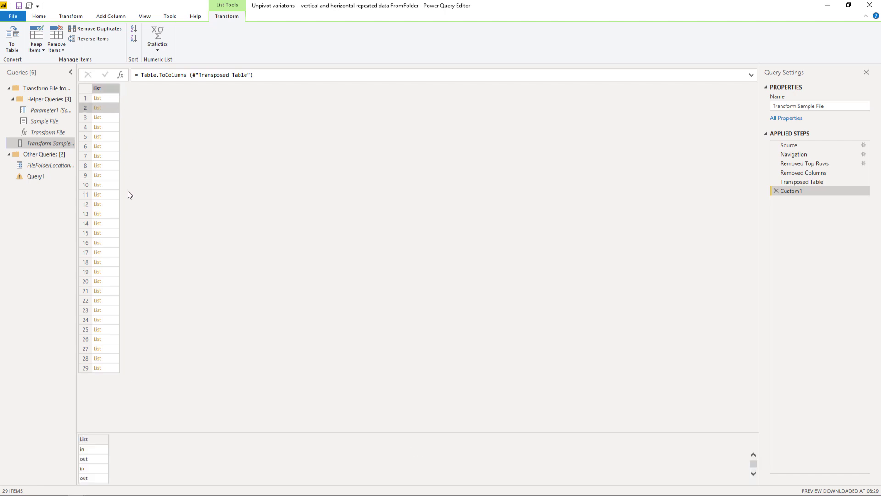
click(14, 50)
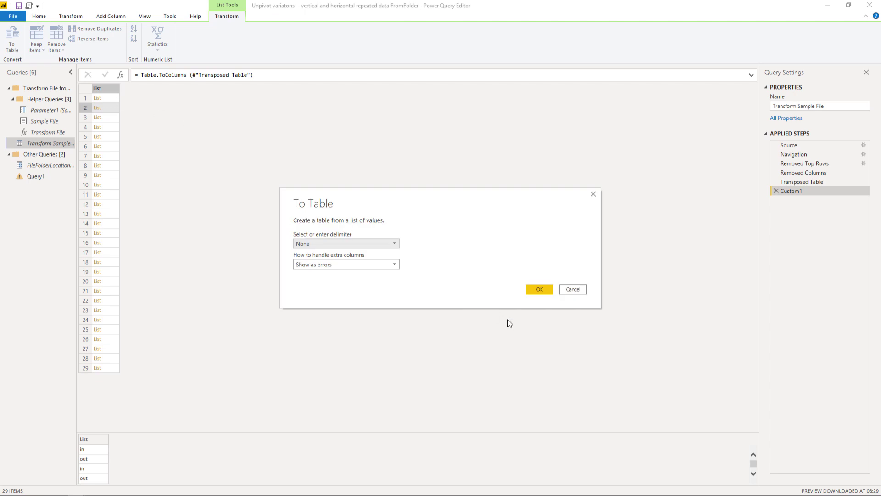
click(542, 289)
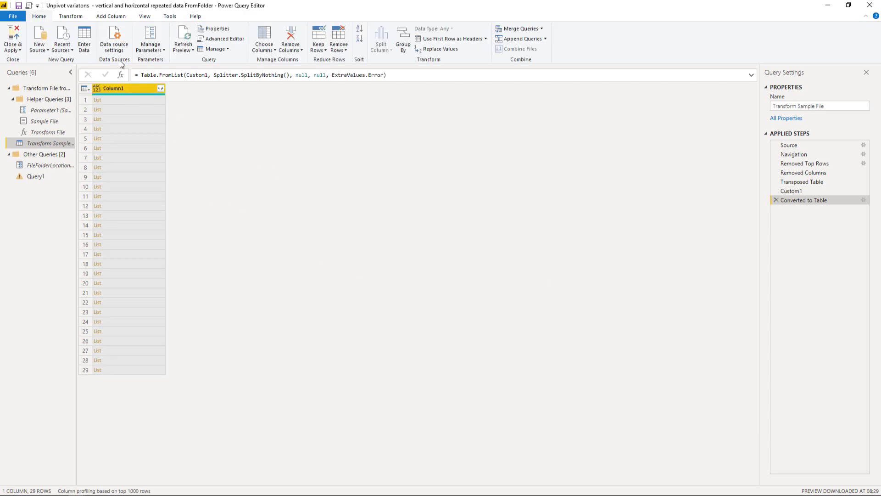
- Add an index column starting from 0, and preview the first nested list of Column1 in an enlarged preview area
click(103, 105)
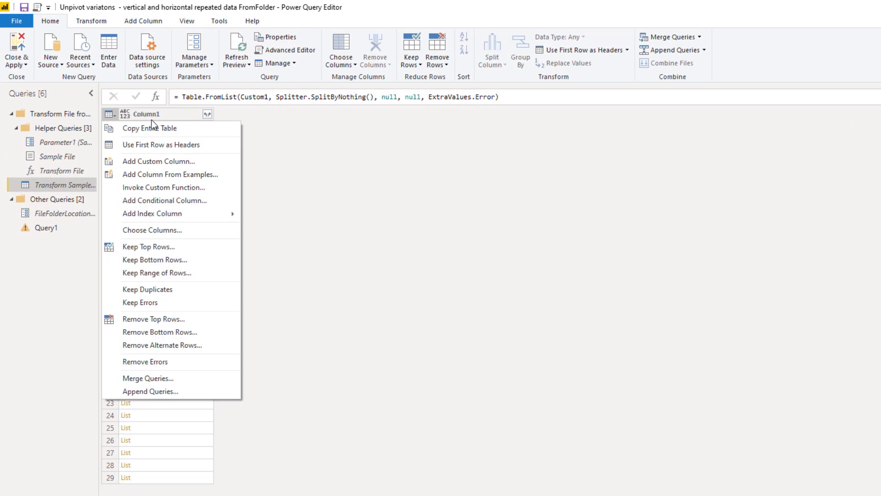
mouse_move(148, 213)
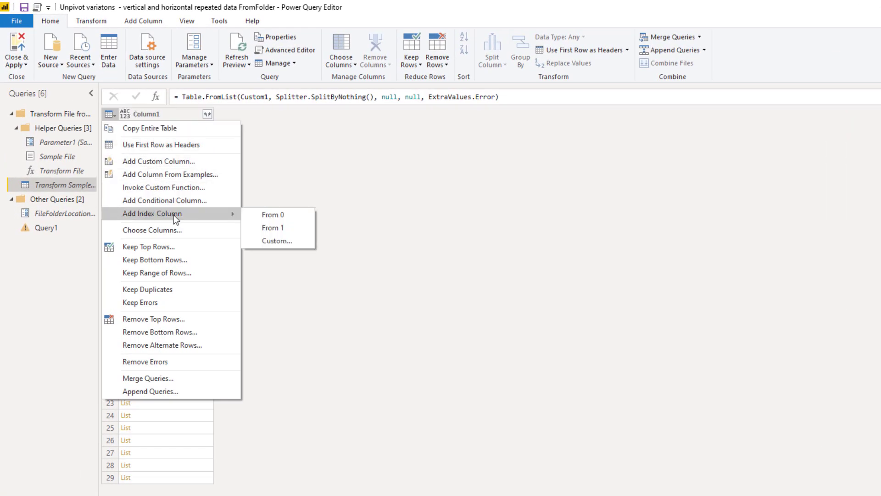
click(270, 216)
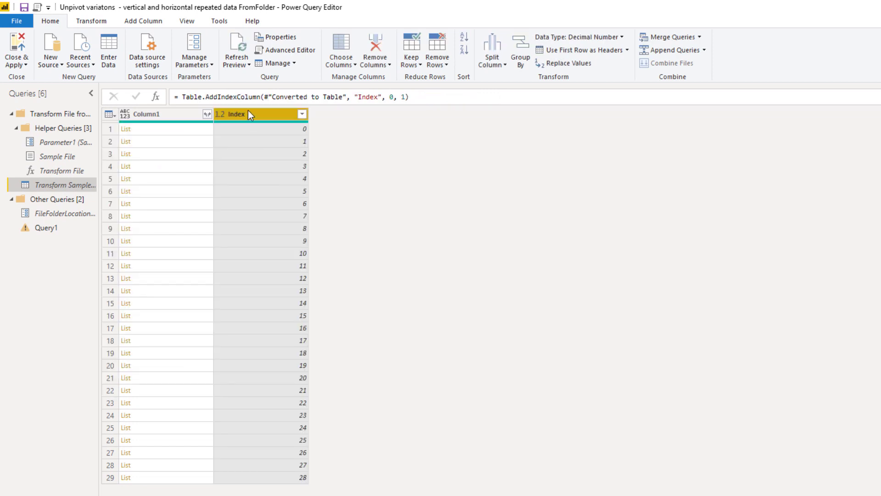
click(209, 118)
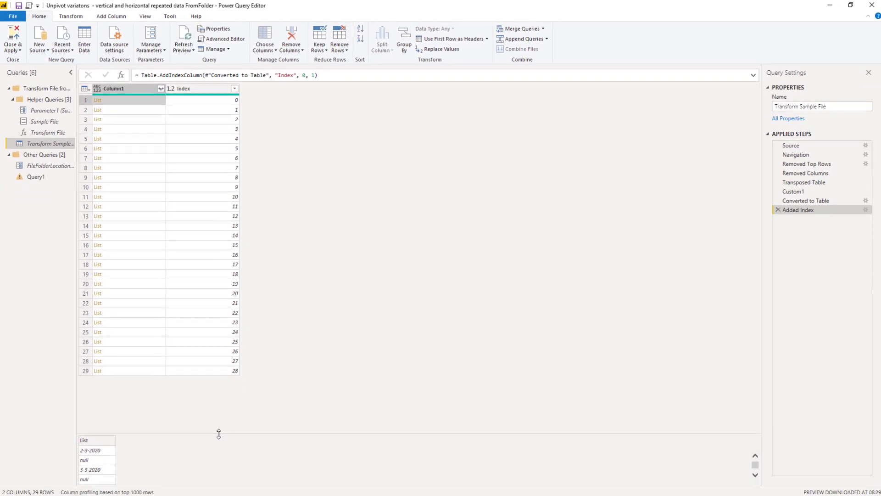
drag(219, 434, 220, 372)
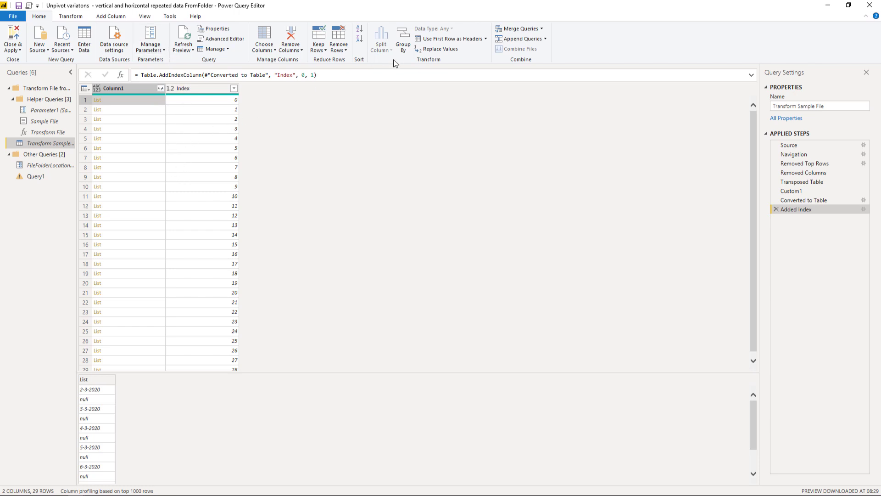
- Group the rows by the Index column with a Count Rows aggregation named Count
click(405, 49)
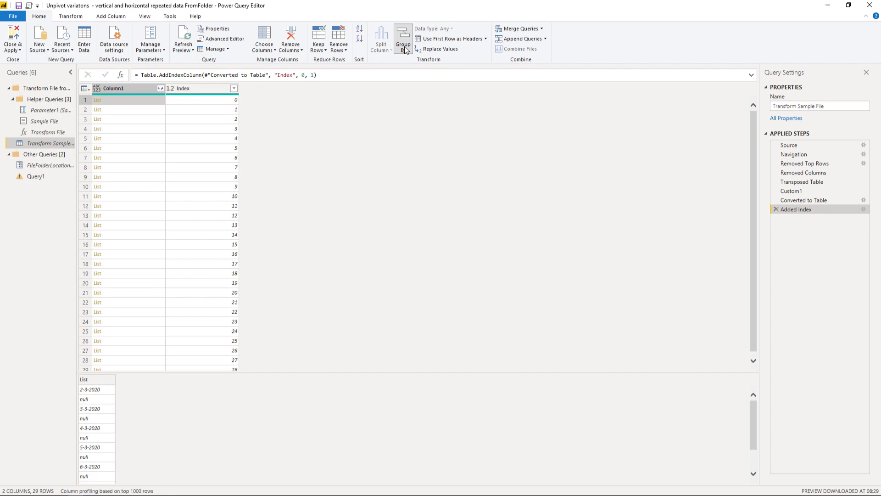
click(187, 87)
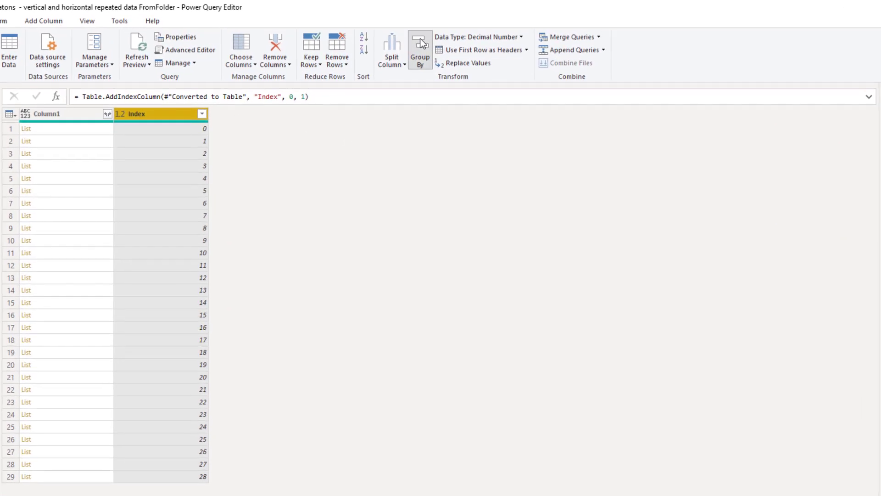
click(421, 42)
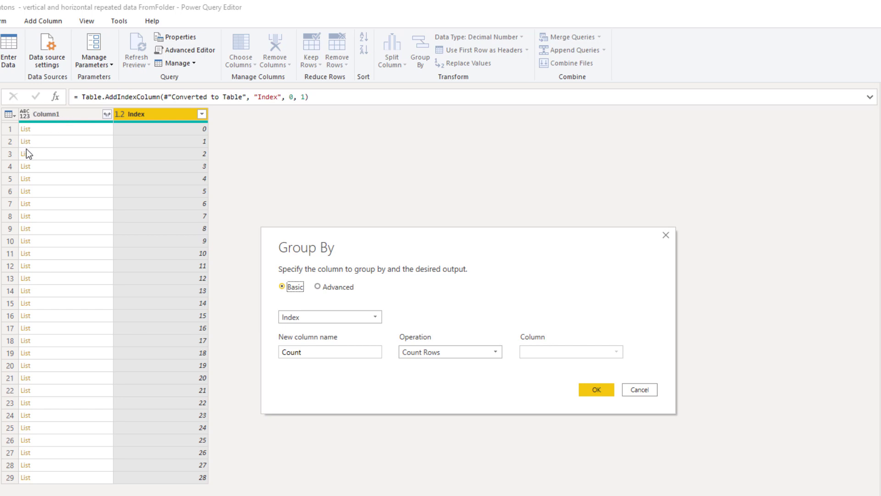
click(596, 389)
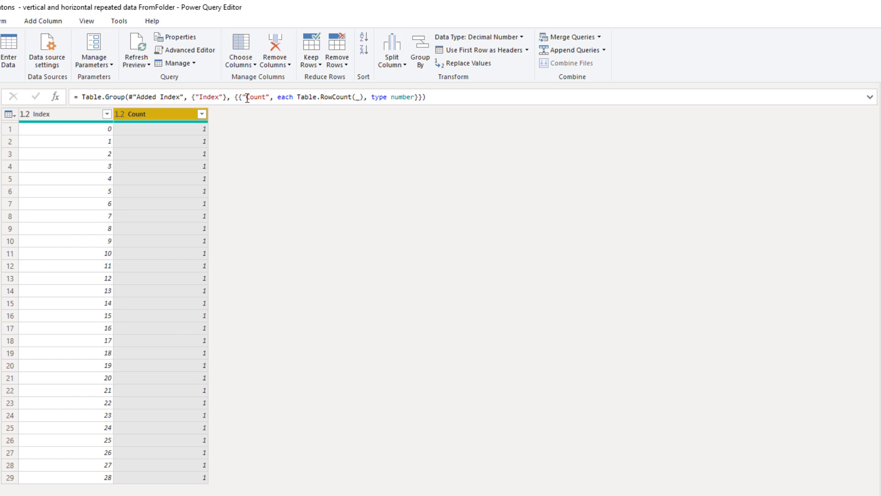
- In the grouping formula, rename the Count column to ToTable and replace Table.RowCount(_) with Table.FromColumns(_[Column1])
drag(247, 98, 267, 98)
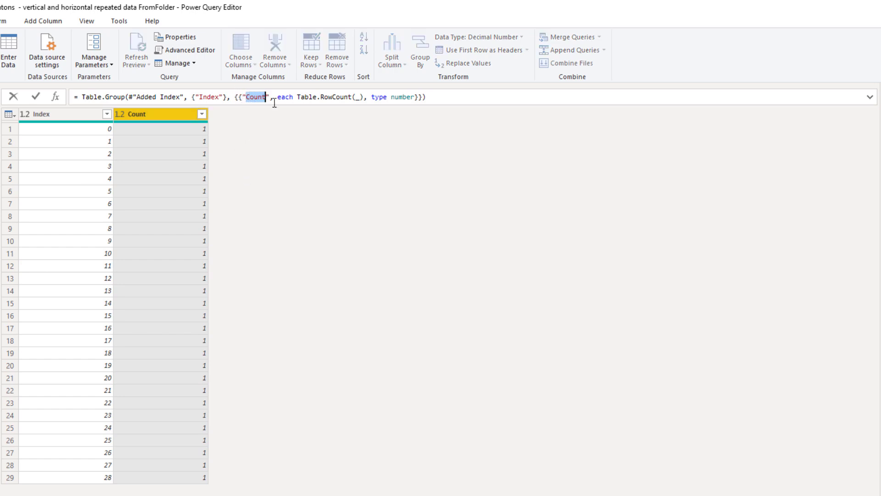
text(To)
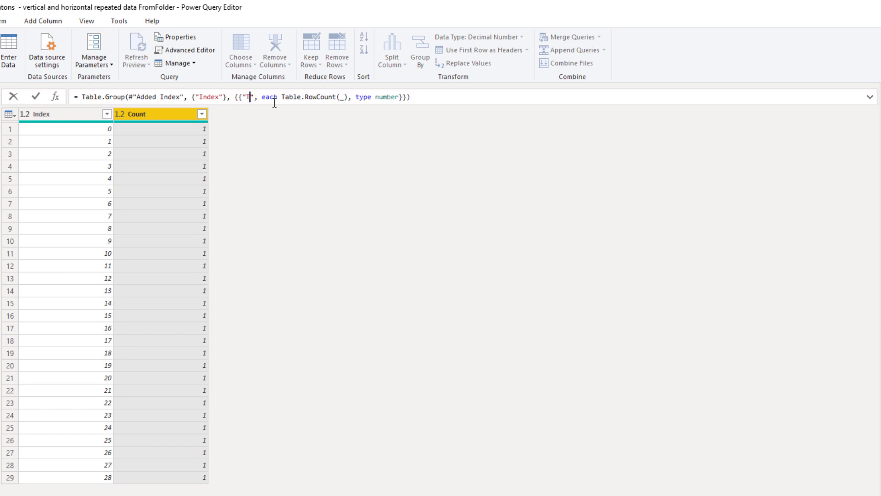
text(Table)
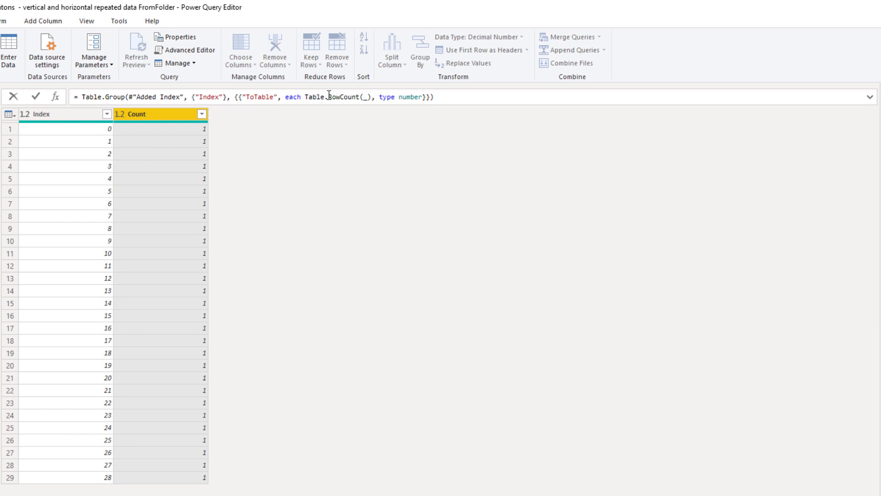
drag(328, 96, 358, 97)
text(F)
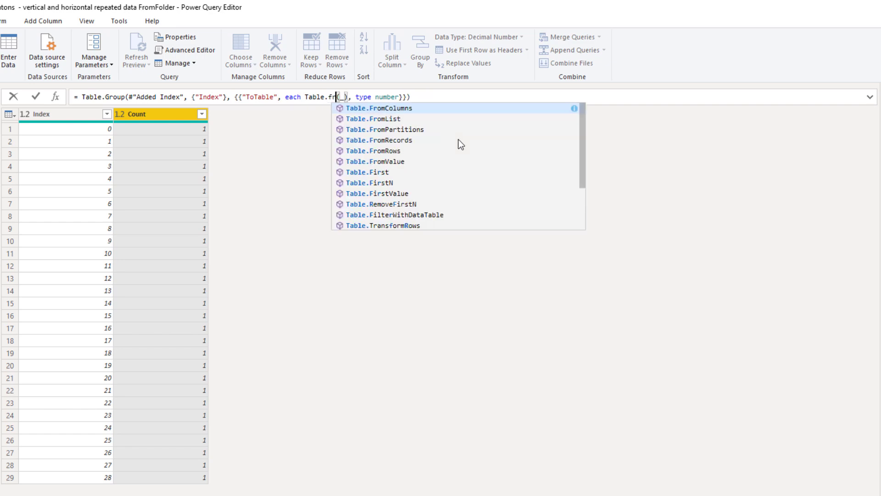
key(Tab)
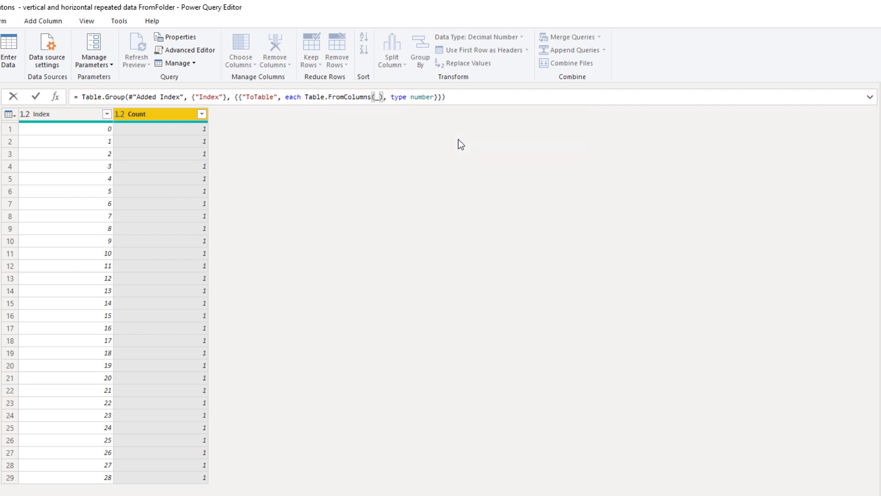
click(380, 97)
text([Colou)
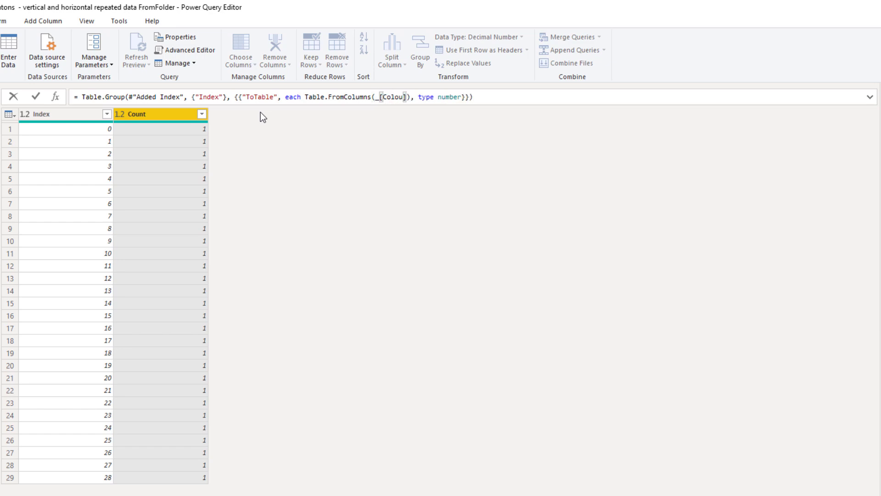
key(BackSpace)
text(umn1)
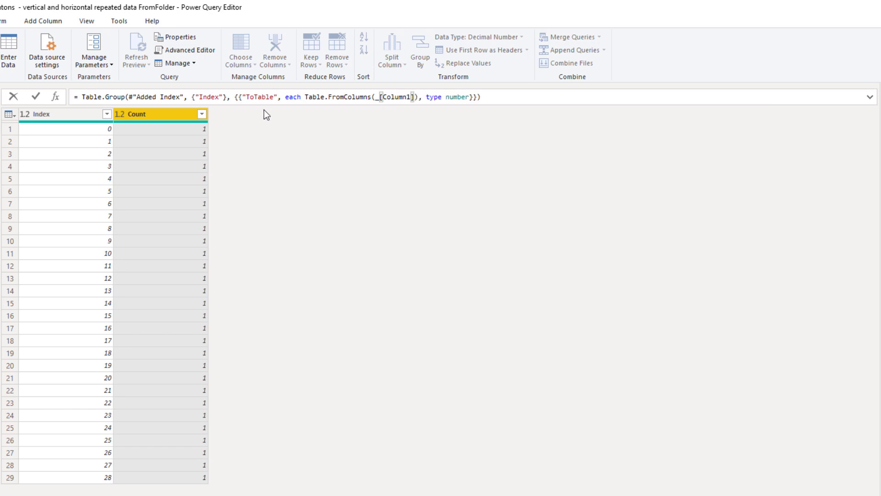
- Change the ToTable column's type in the grouping formula from number to type table, and commit the formula
double_click(451, 98)
text(type)
key(Escape)
key(Left)
key(Delete)
key(BackSpace)
key(BackSpace)
key(BackSpace)
text(table)
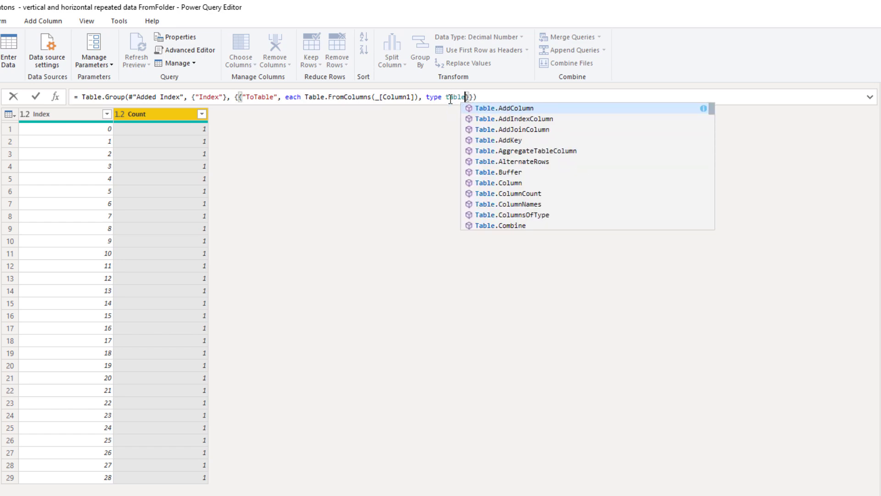
key(Escape)
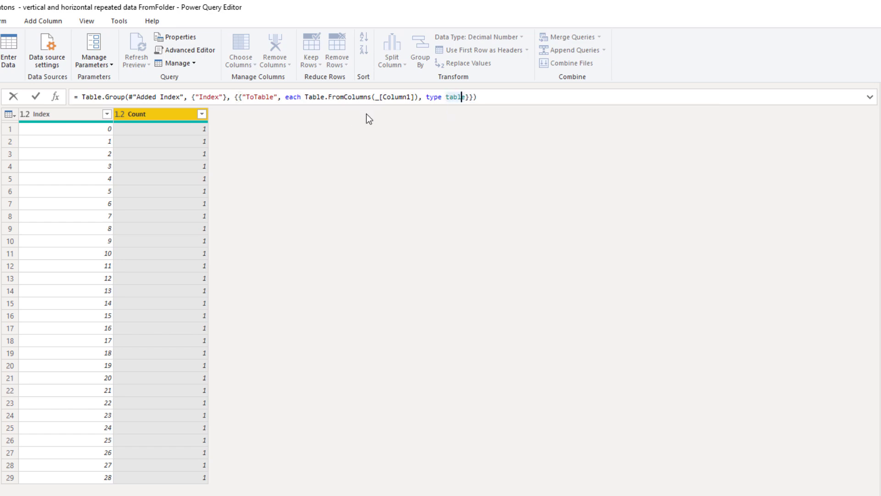
click(494, 100)
key(Return)
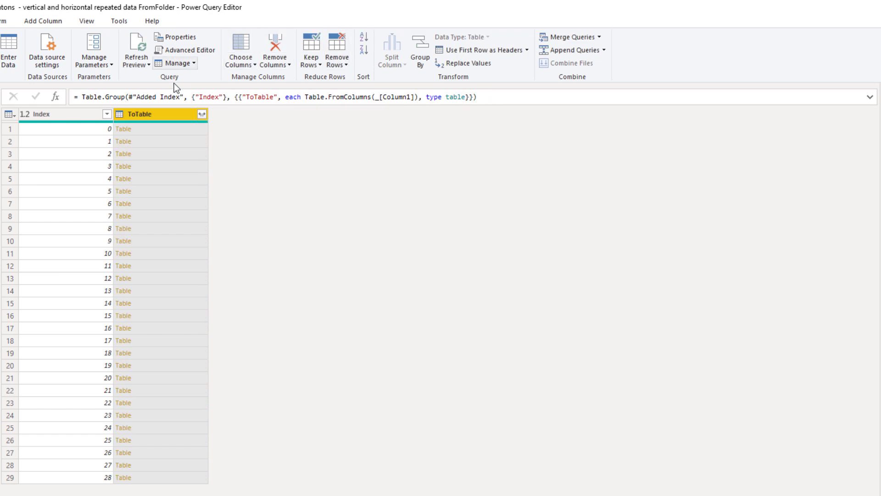
- Preview the nested tables in the first six rows of the ToTable column, and return to the first one
click(159, 129)
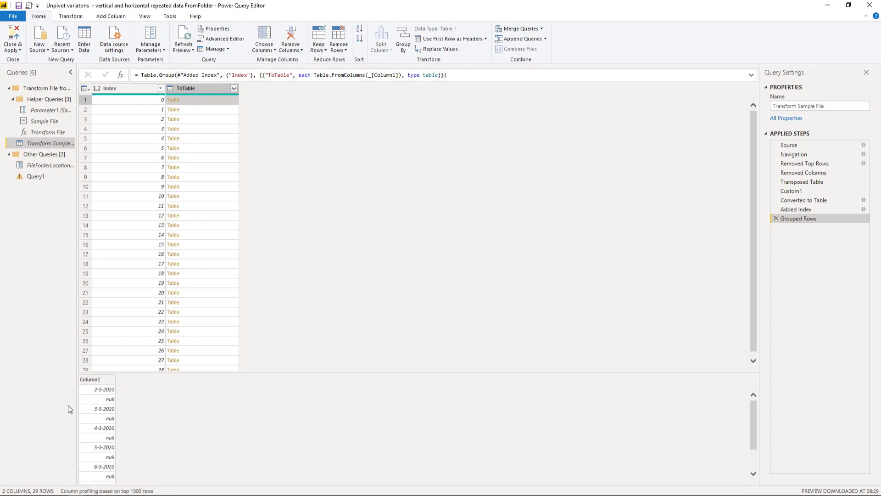
click(220, 112)
click(219, 120)
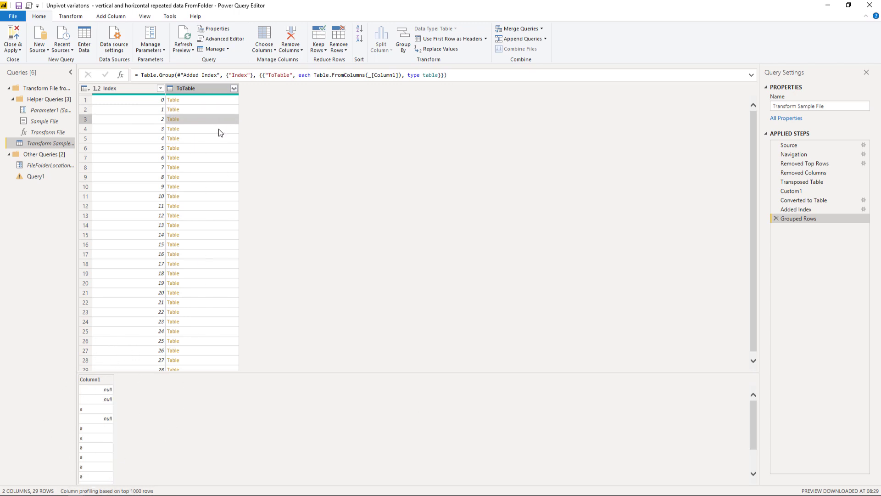
click(221, 131)
click(218, 139)
click(217, 147)
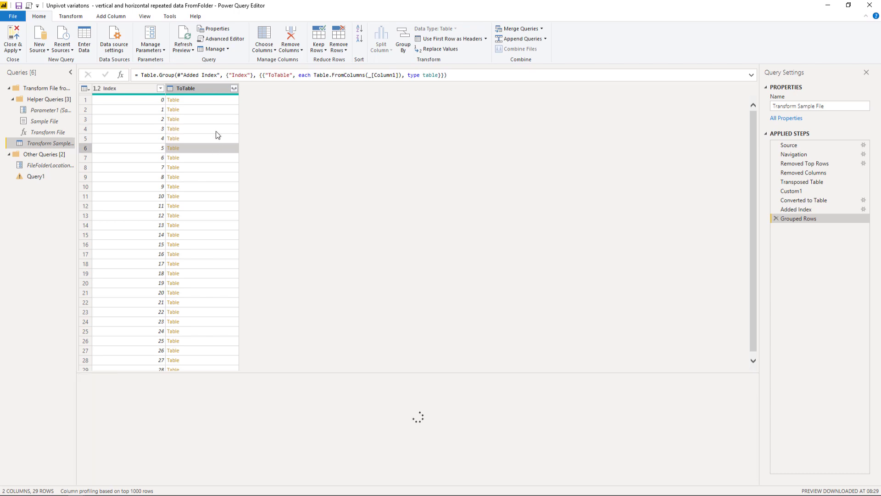
click(212, 101)
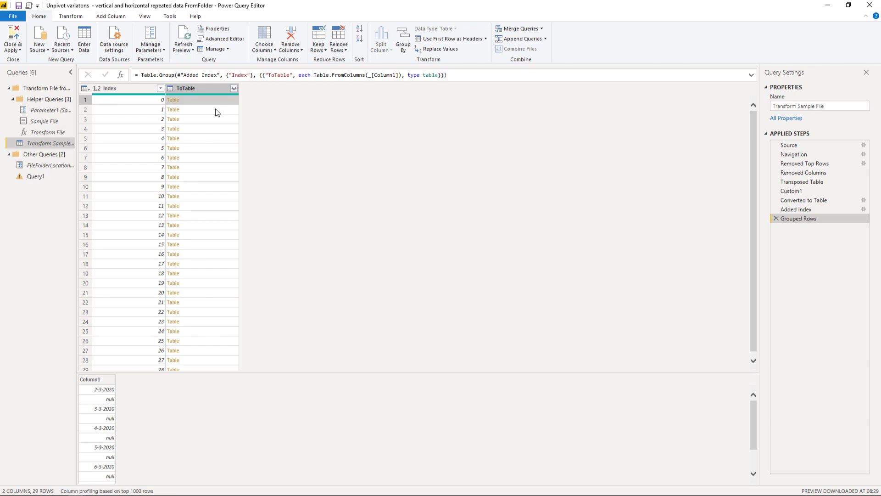
- Start a new custom column and name it FillDown
click(85, 88)
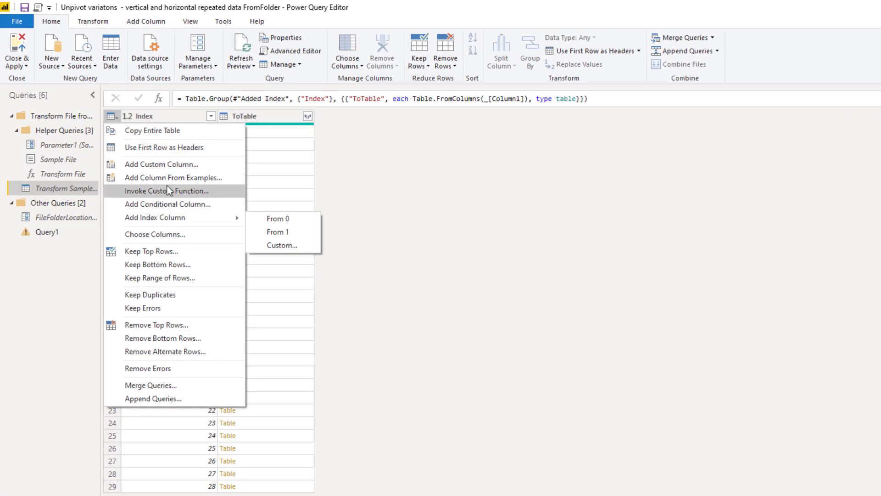
click(172, 164)
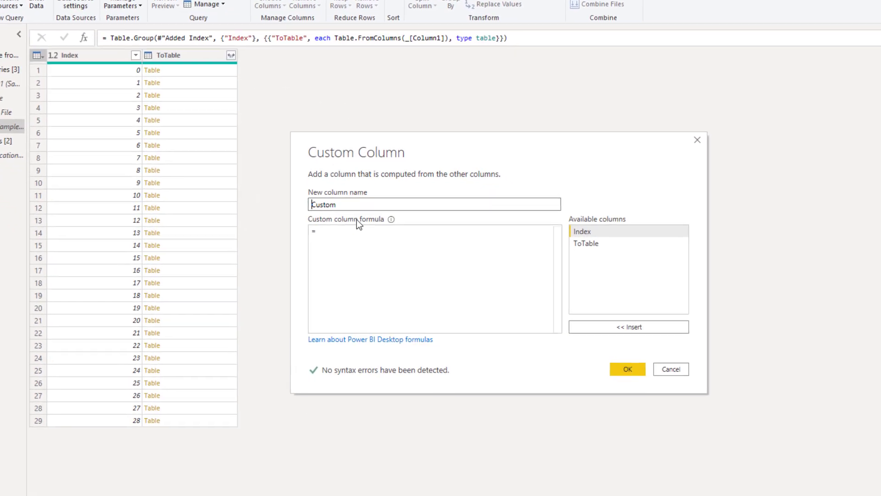
drag(357, 204, 289, 206)
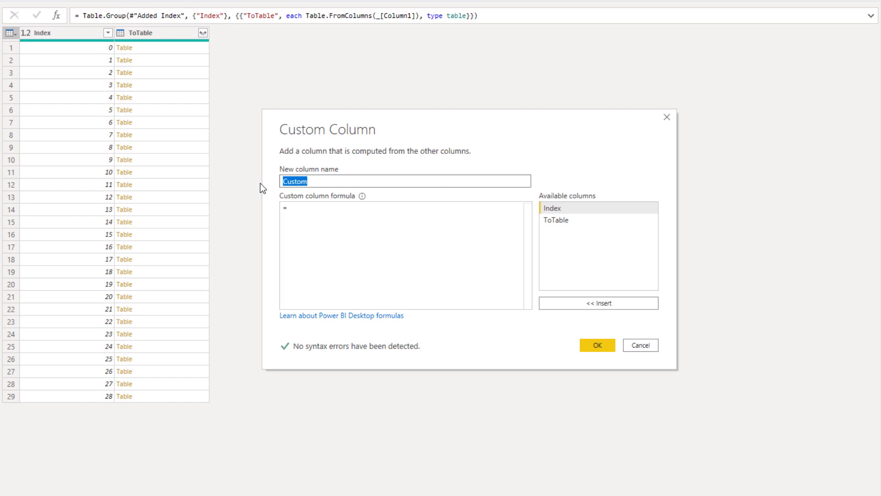
key(BackSpace)
text(F)
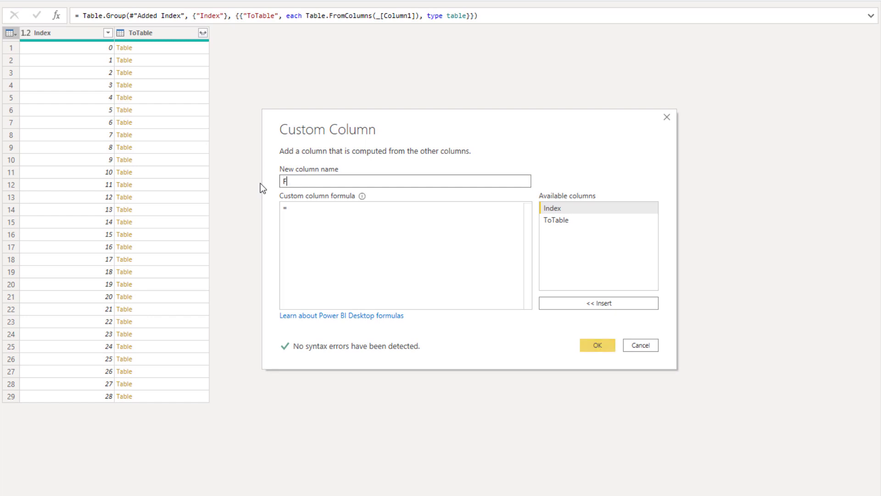
text(illDown)
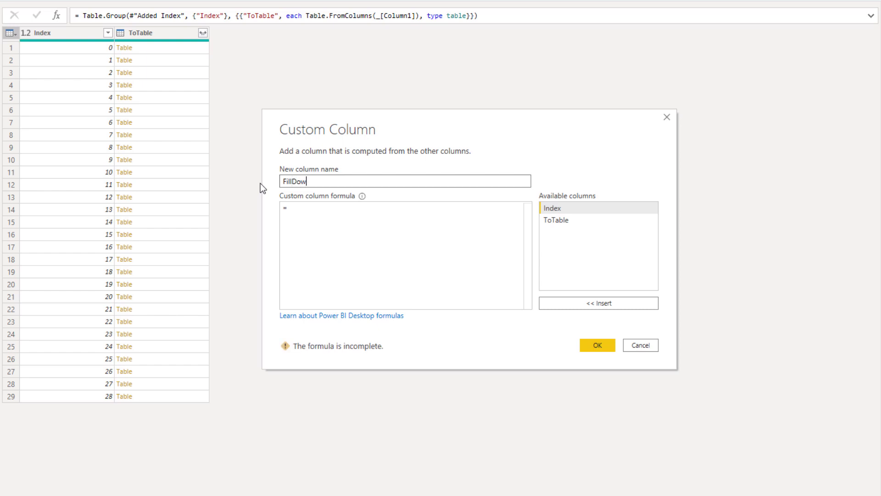
- Begin the FillDown column formula with the condition if [ToTable][Column1]{0} is date then
click(288, 208)
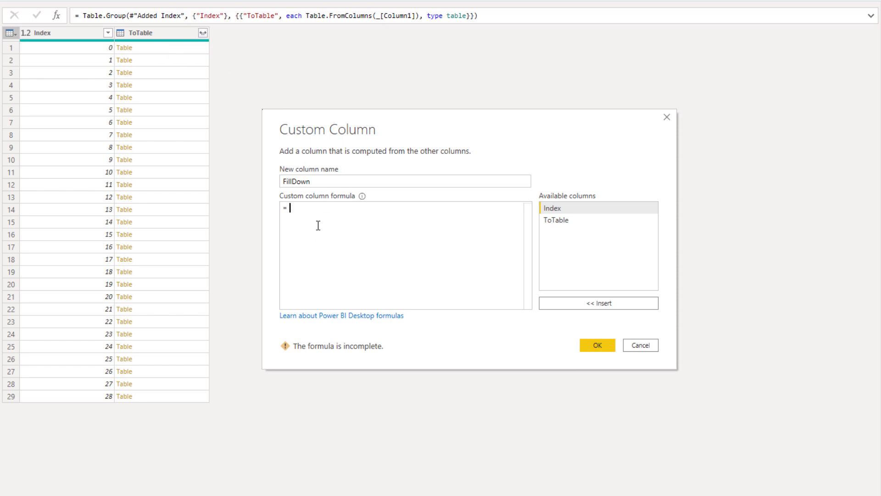
text(if)
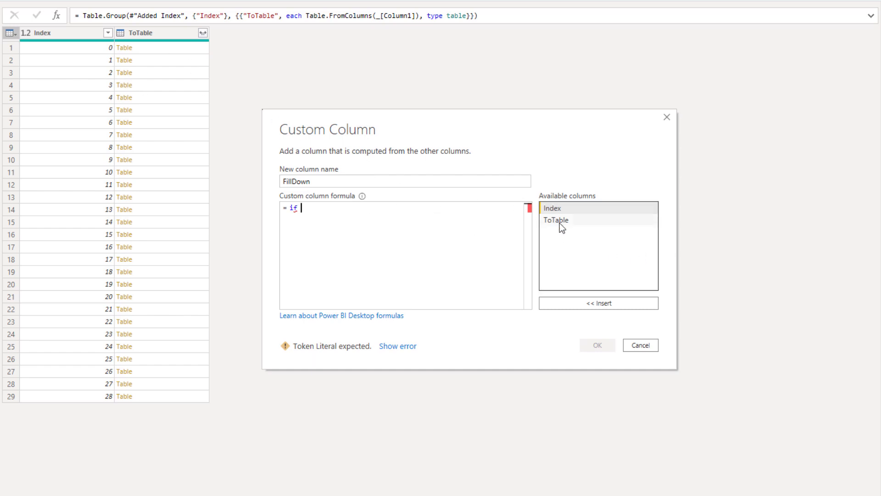
double_click(572, 221)
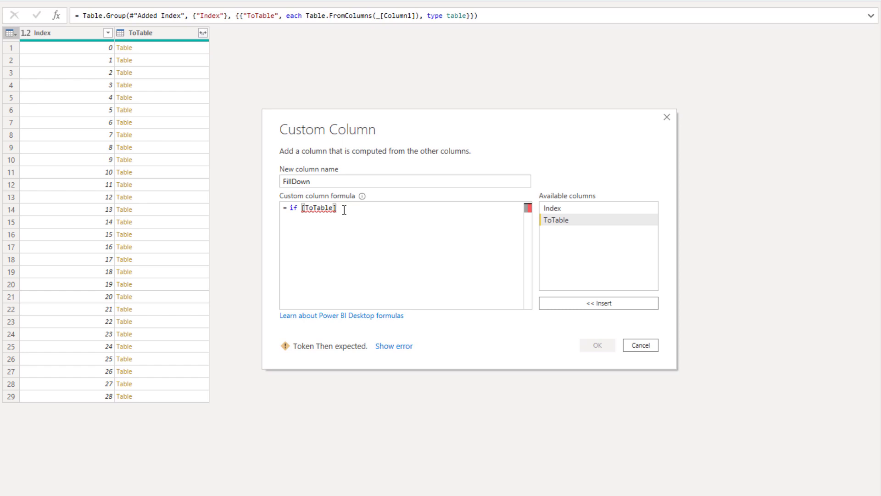
text([)
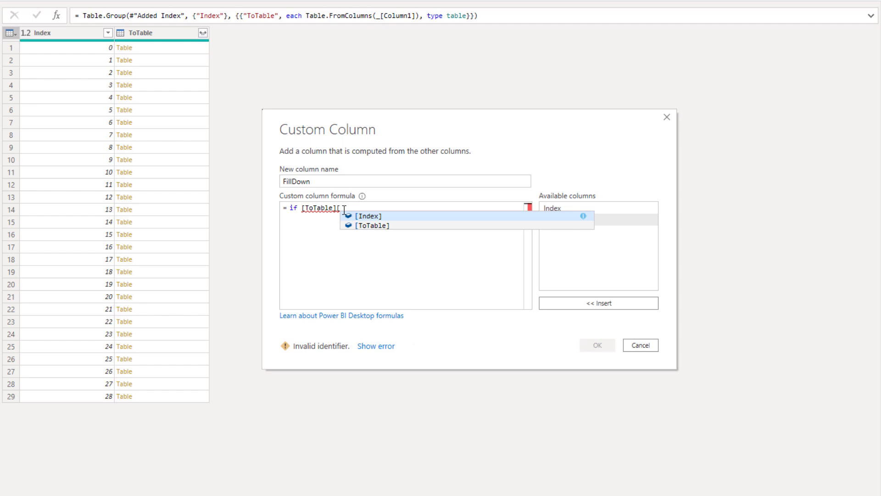
text(Colu)
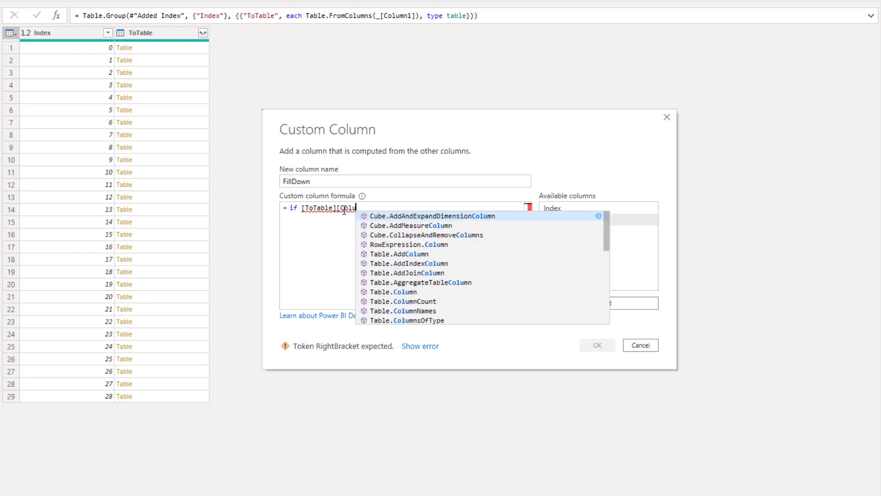
text(mn1)
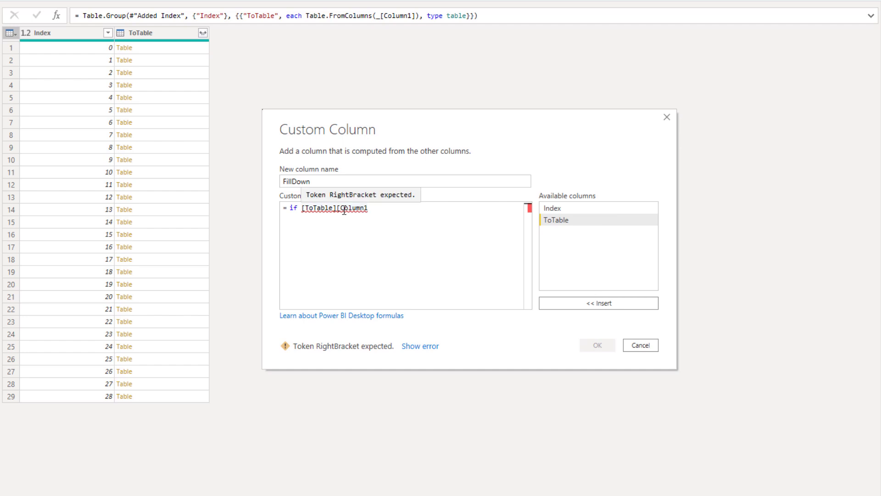
text(])
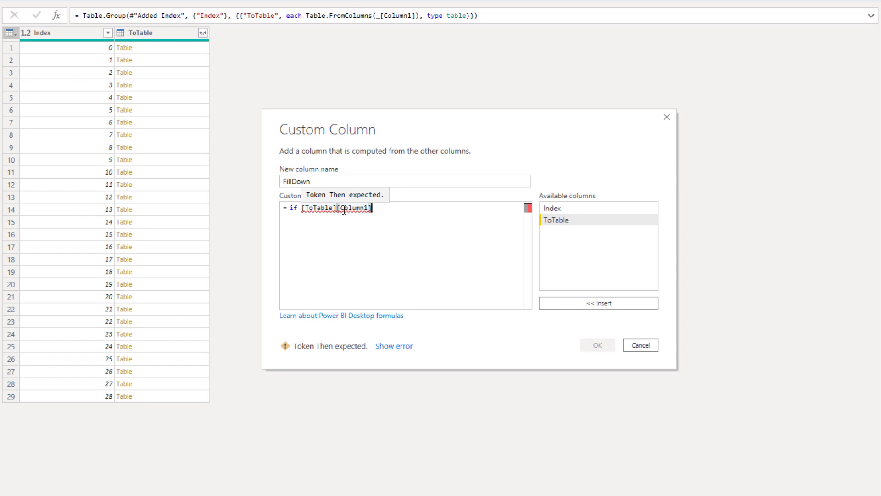
text({)
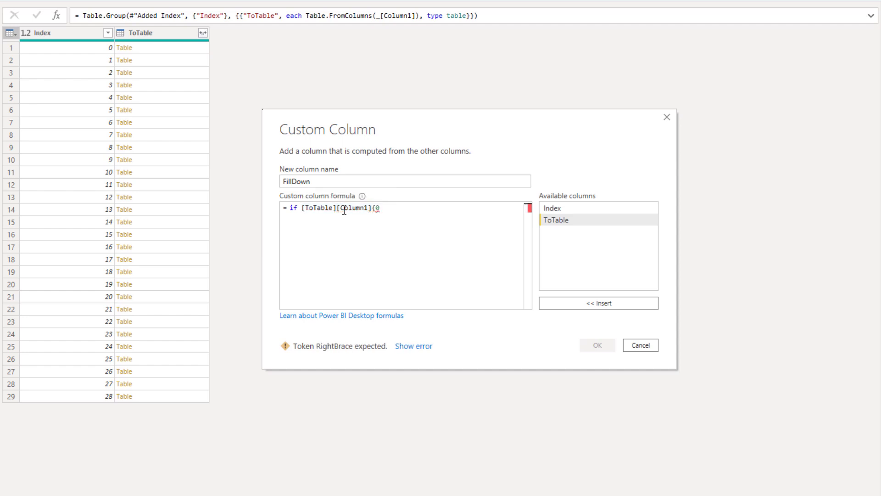
text(0})
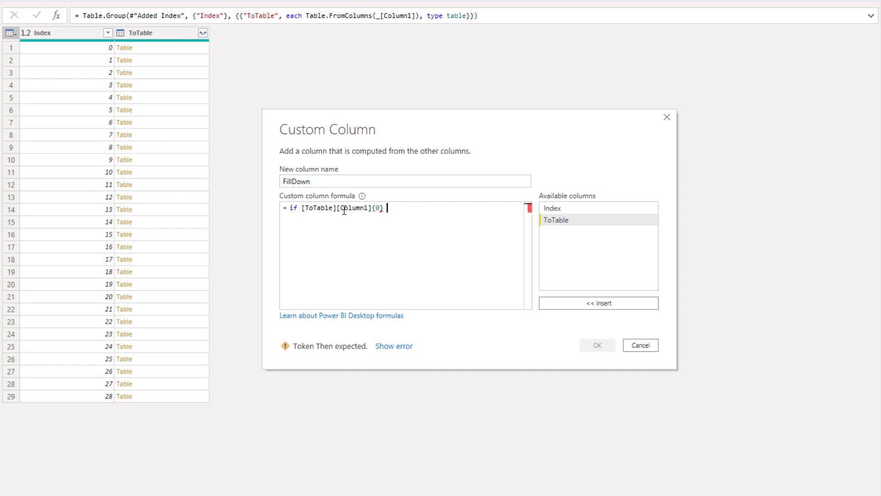
text(is date then)
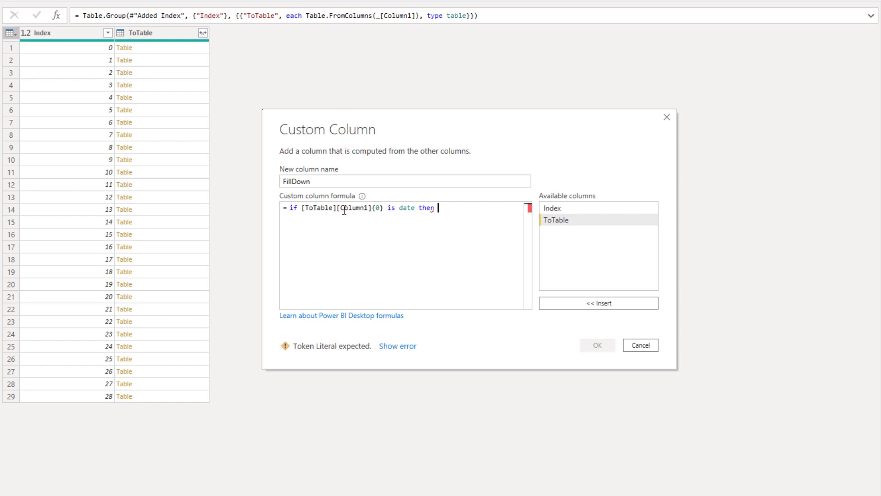
- Add Table.FillDown([ToTable], {"Column1"}) as the result returned when the date condition is true
text(Tabl)
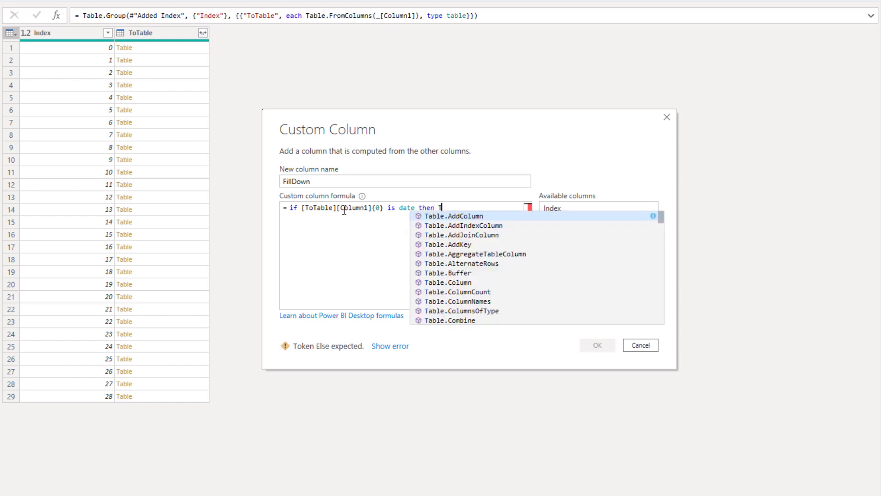
text(.)
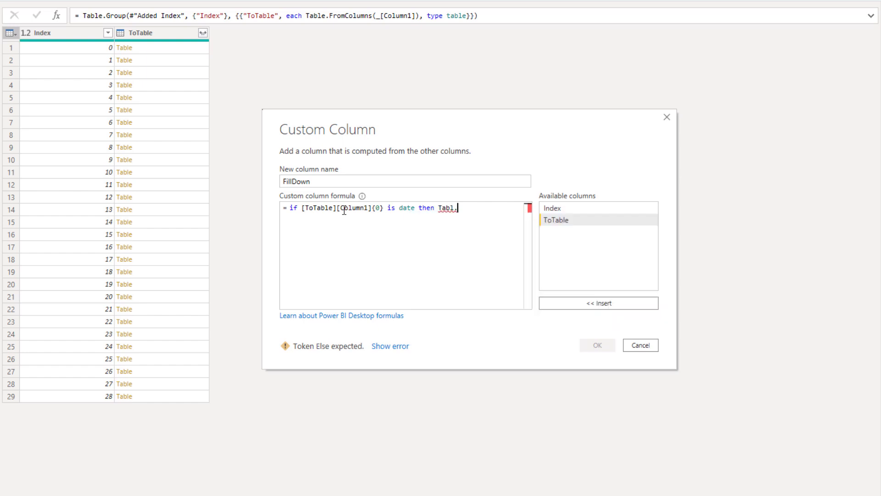
key(BackSpace)
text(e)
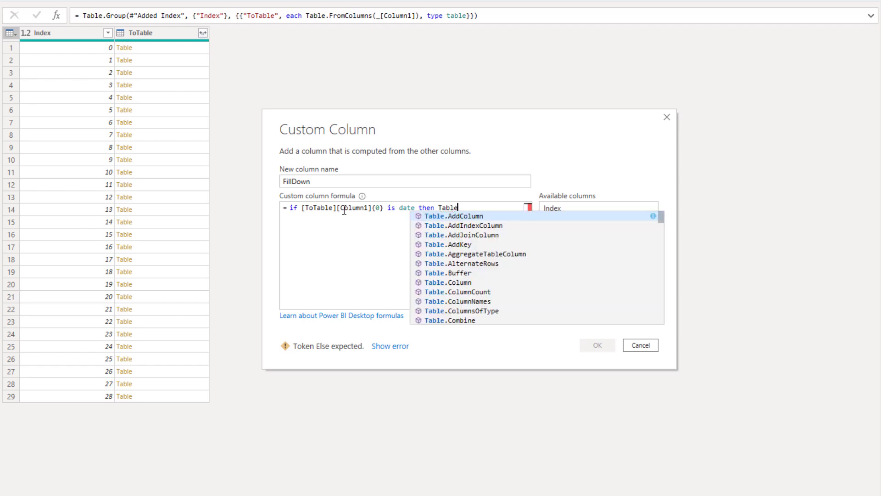
text(.fi)
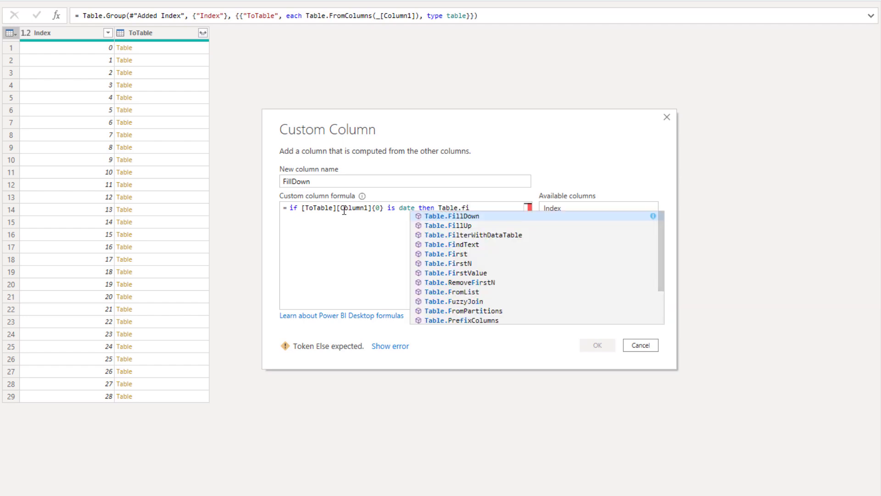
key(Tab)
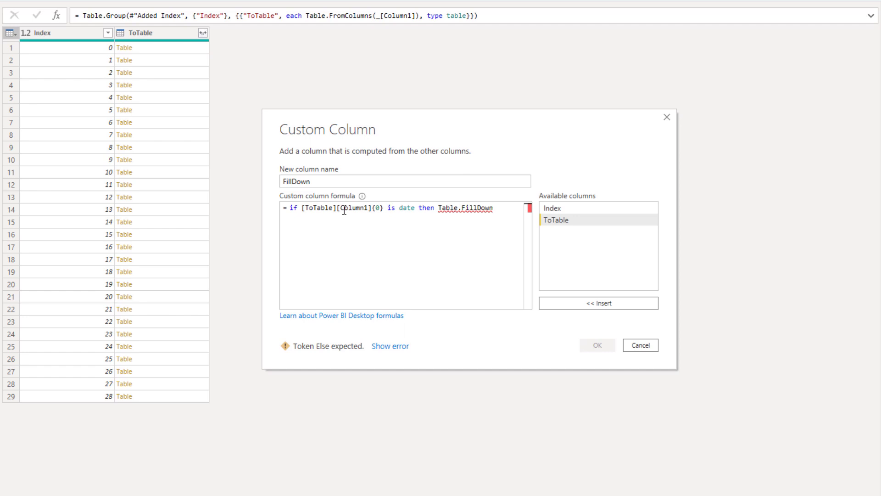
text(()
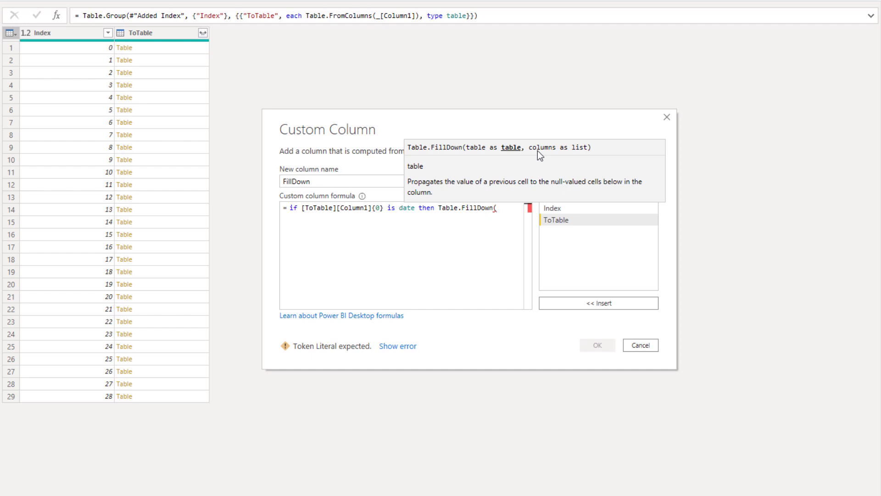
double_click(572, 220)
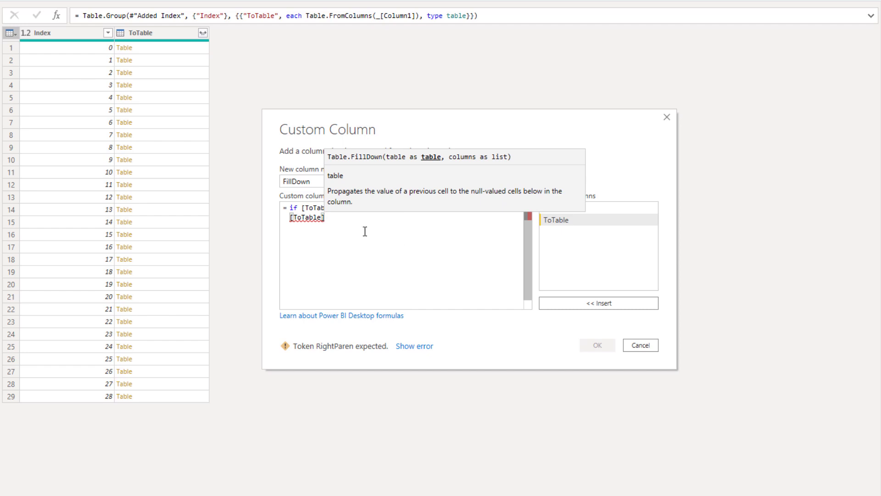
text(, {)
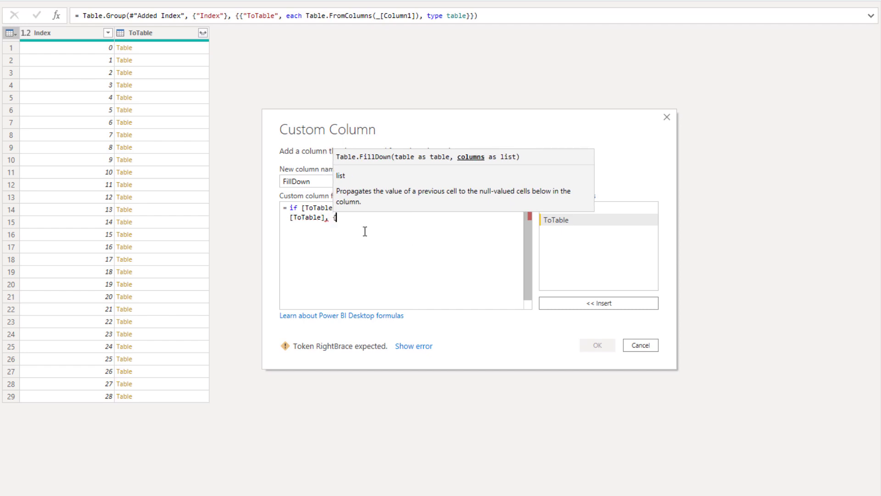
text(")
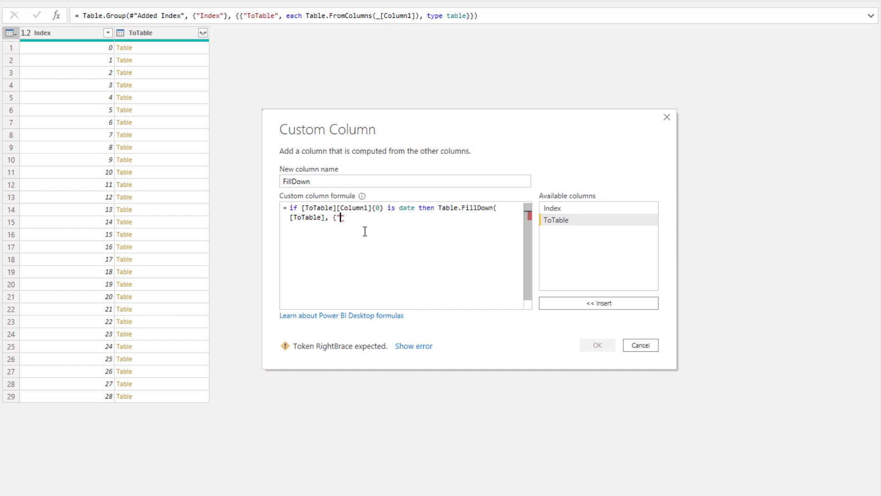
text(Column1"})
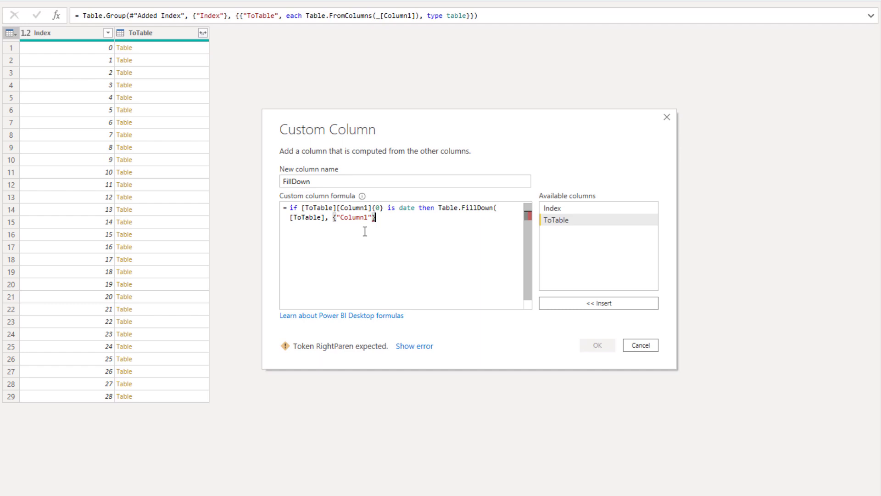
text())
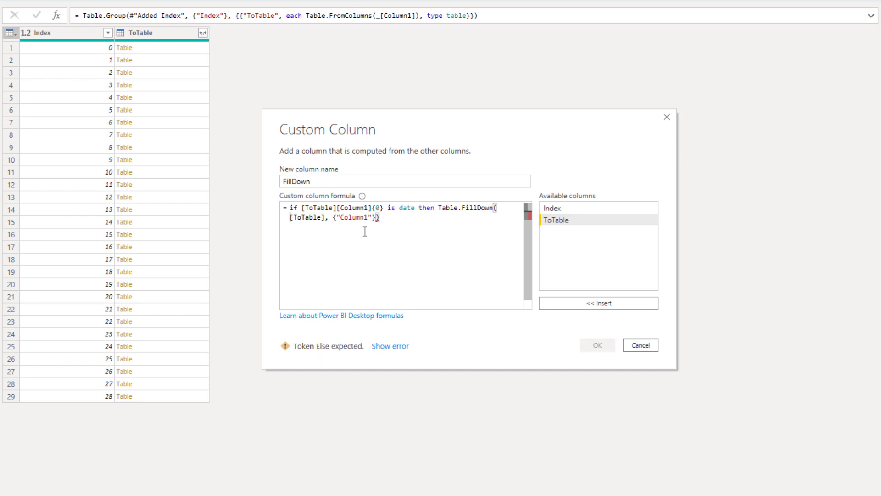
- Complete the formula with else [ToTable] and create the FillDown custom column
text( else)
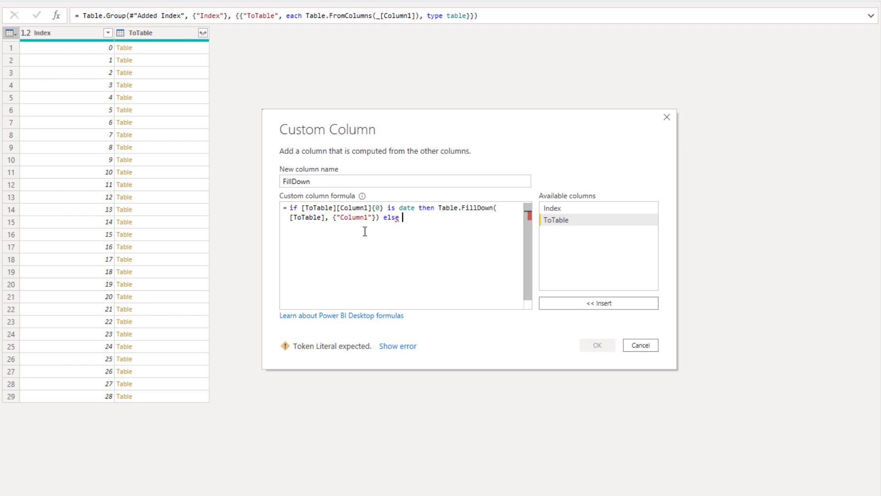
click(565, 221)
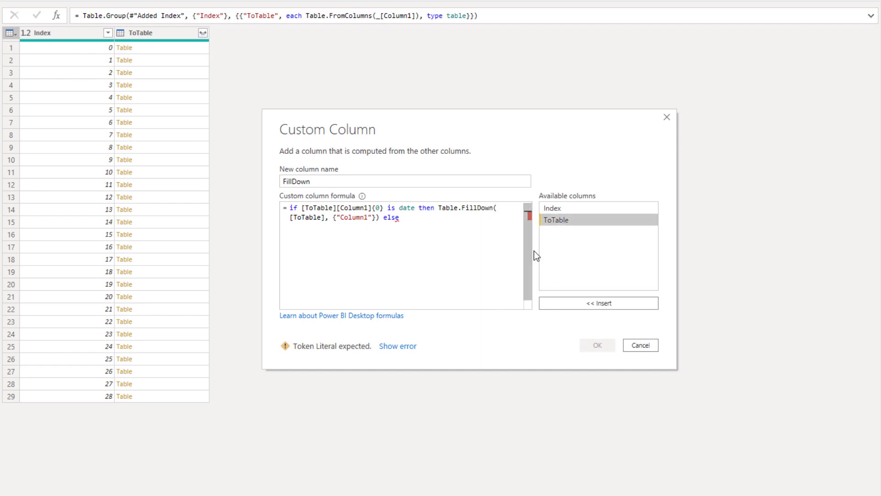
double_click(560, 221)
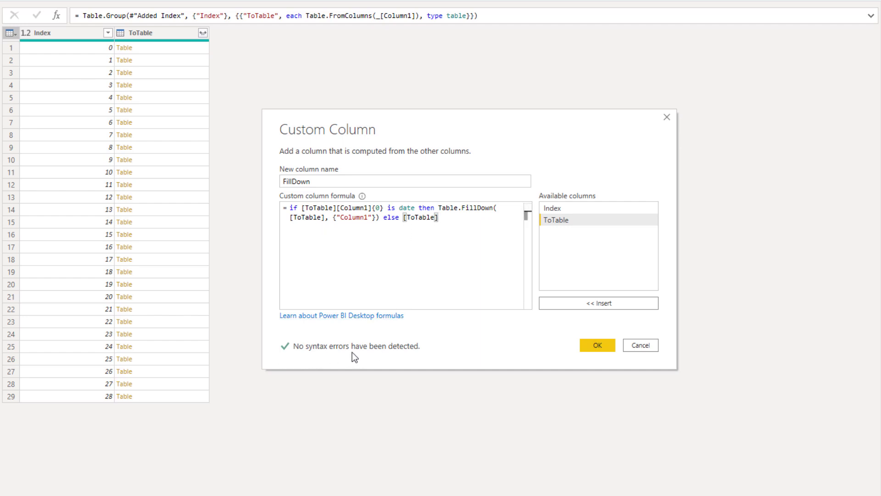
click(613, 346)
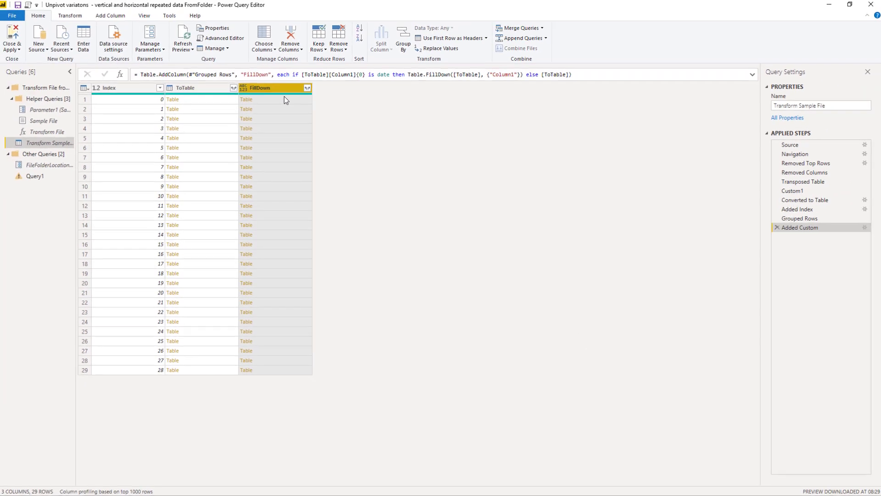
- Preview the first row's nested tables in the ToTable and FillDown columns to compare their date values
click(210, 100)
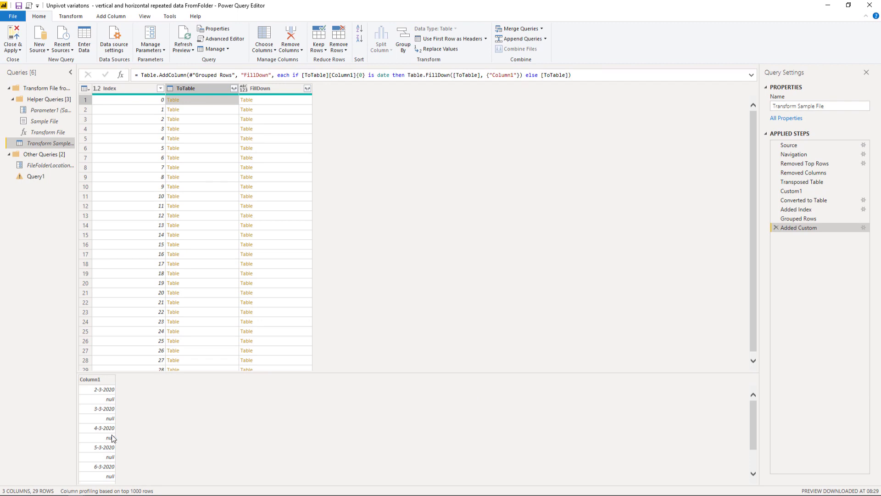
click(277, 100)
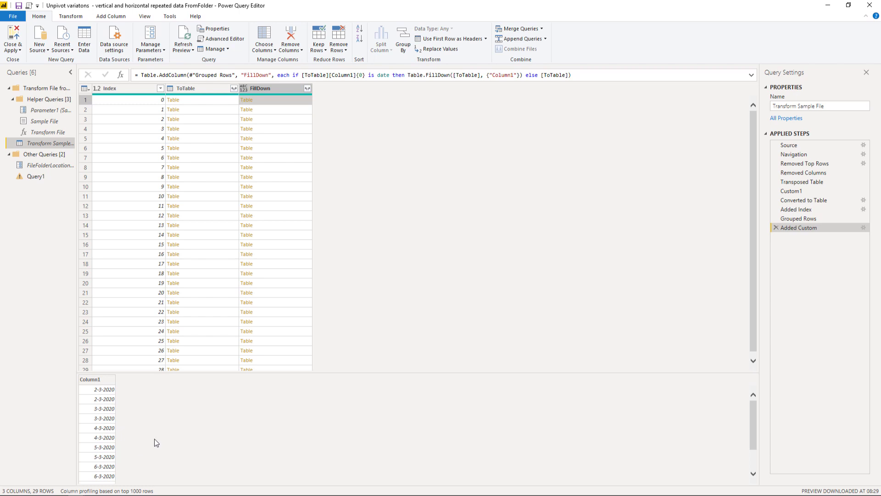
click(298, 100)
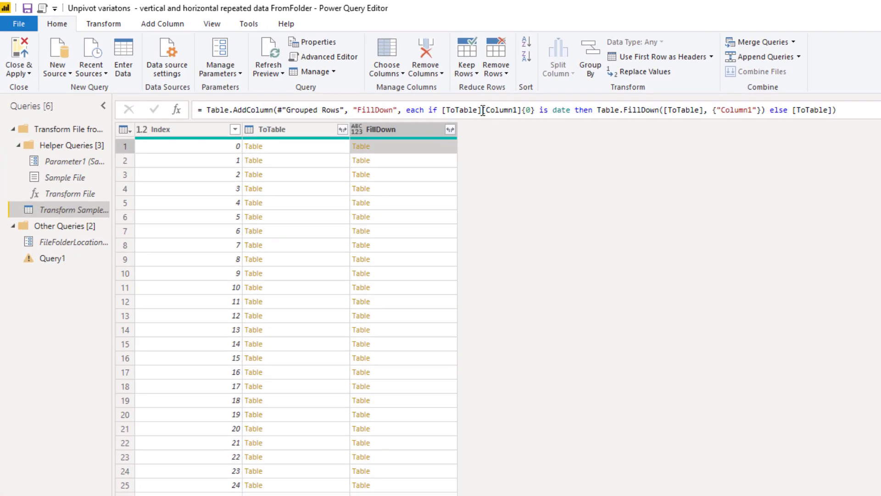
- In the FillDown column's formula, append [Column1] to both the Table.FillDown result and the else [ToTable] result, and commit it
click(483, 110)
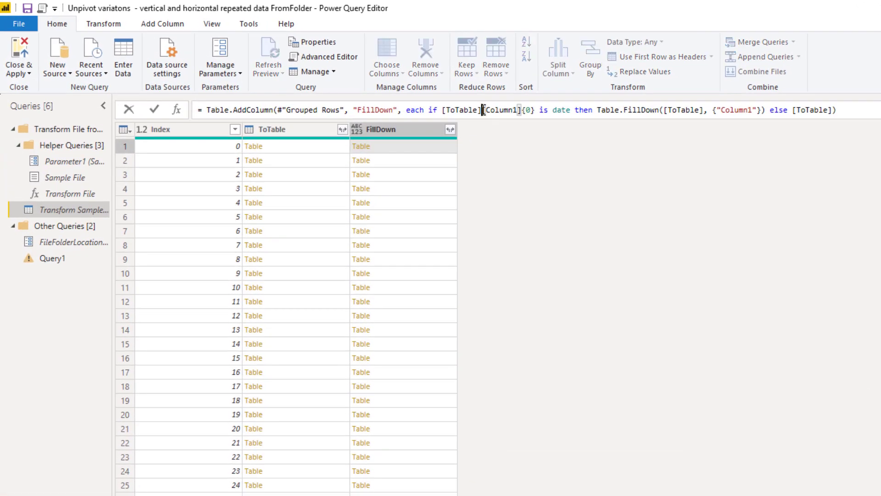
drag(483, 111, 522, 110)
key(ctrl+c)
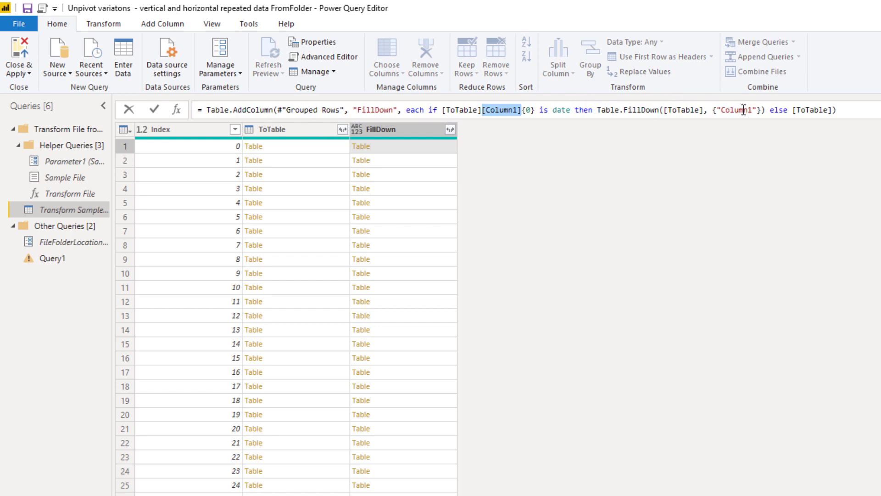
click(765, 110)
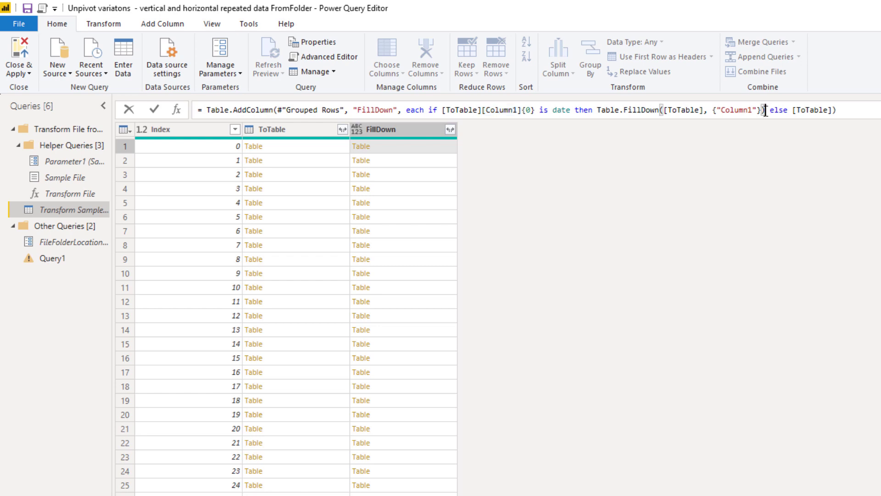
key(ctrl+v)
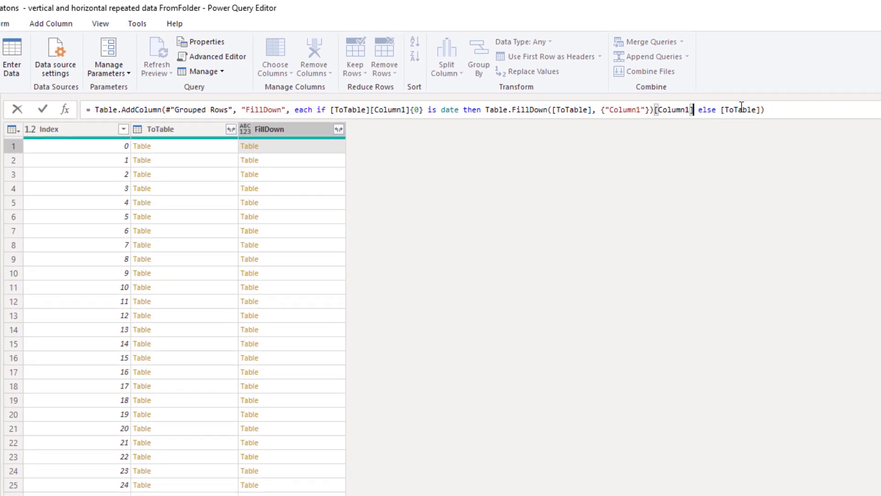
click(758, 110)
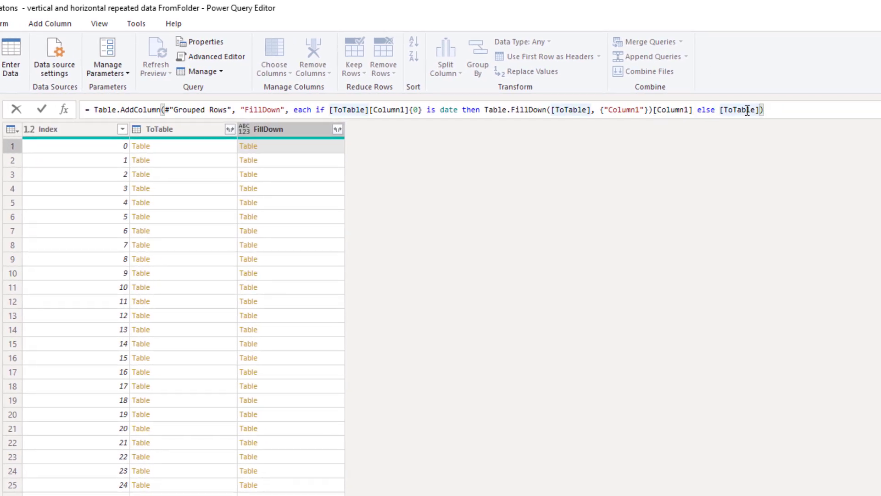
key(ctrl+v)
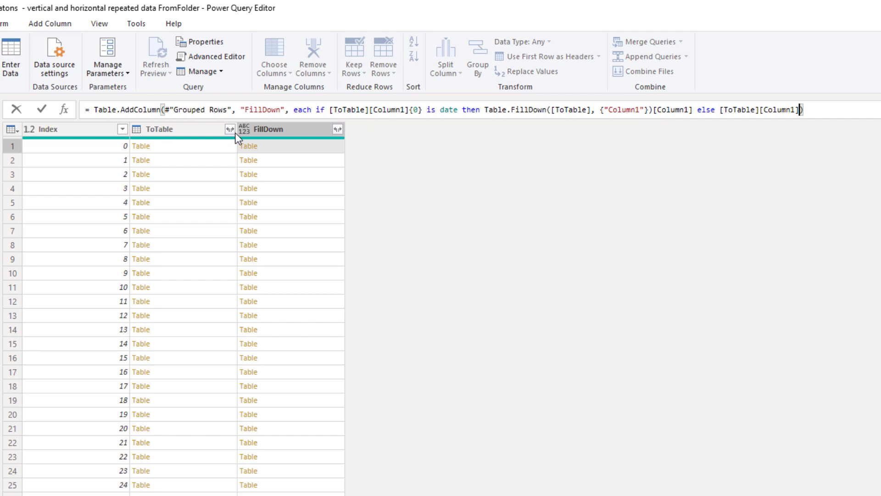
click(813, 110)
key(Return)
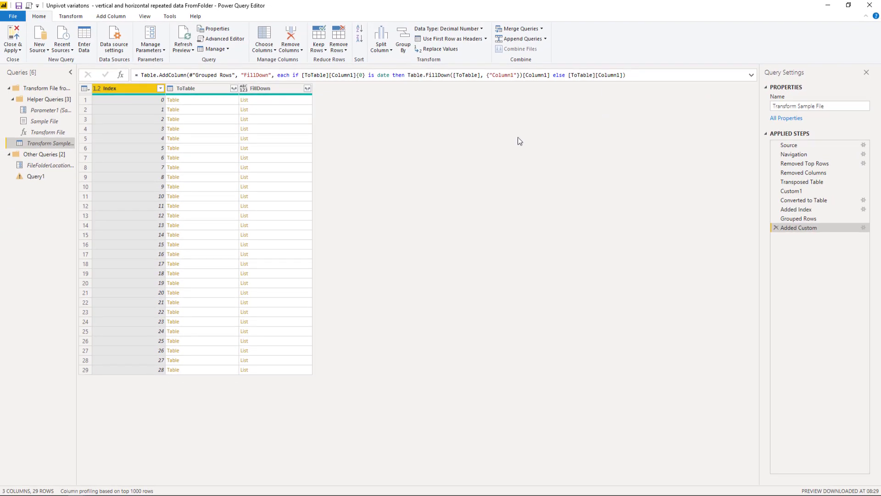
- Preview the nested lists in the FillDown column for rows 1, 2, 3, 8 and 9 to check their contents
click(289, 100)
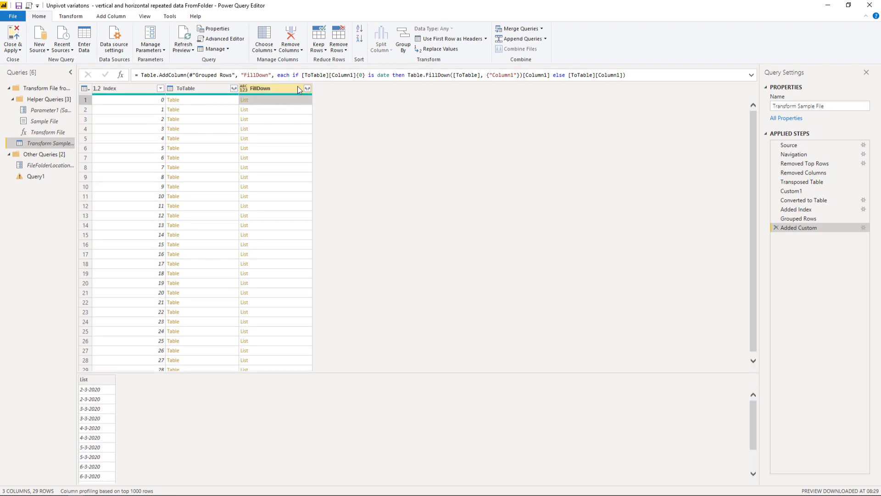
click(287, 111)
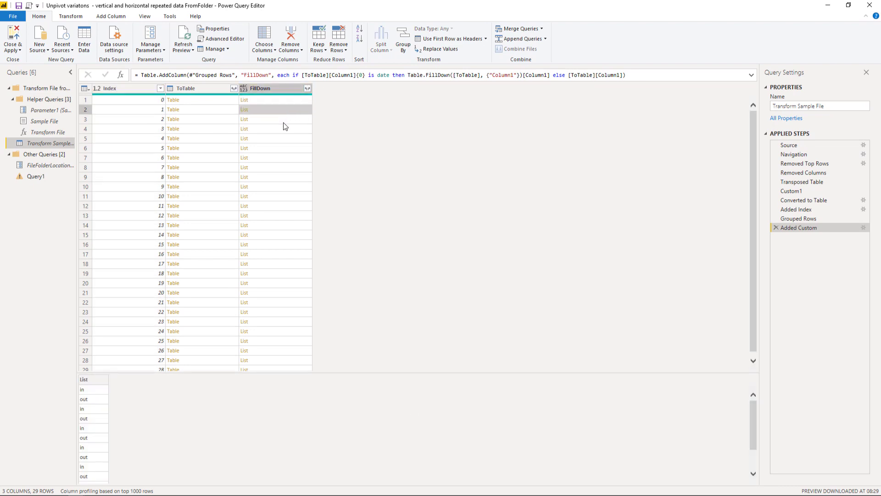
click(283, 121)
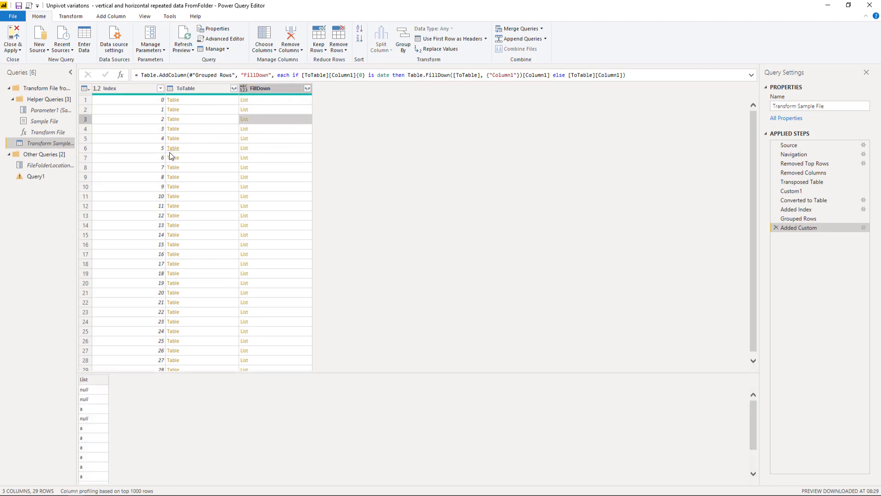
click(270, 179)
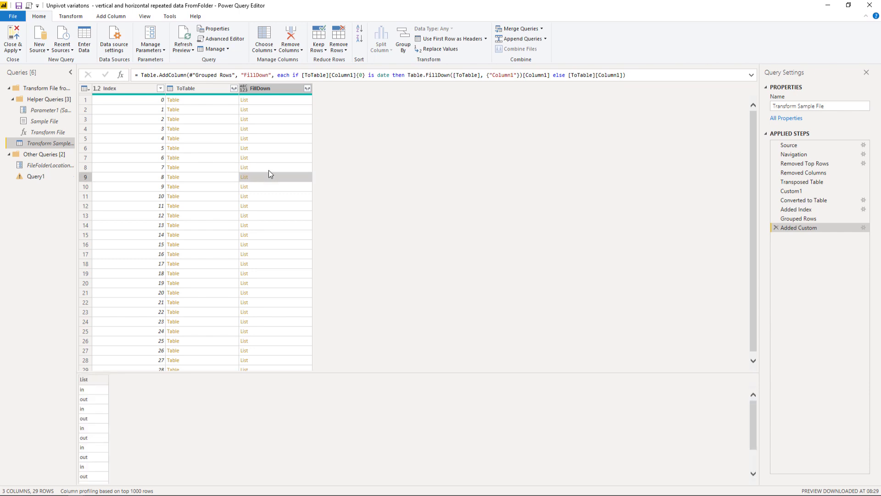
click(268, 169)
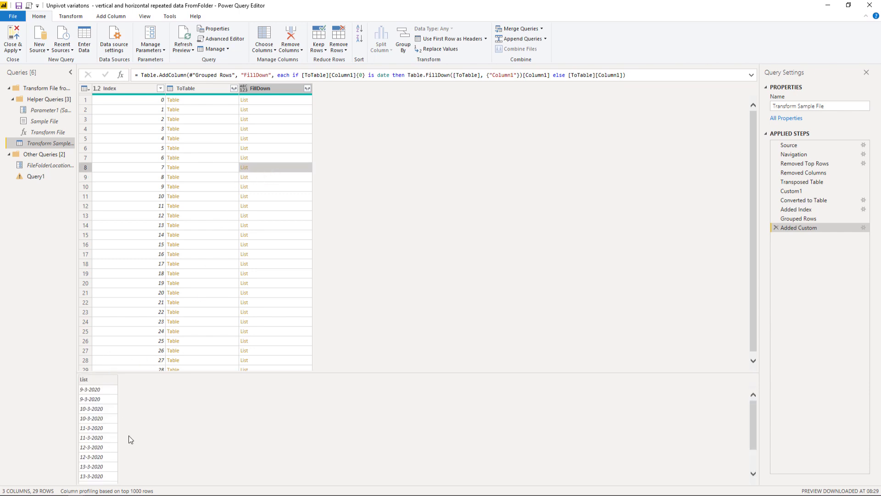
click(280, 100)
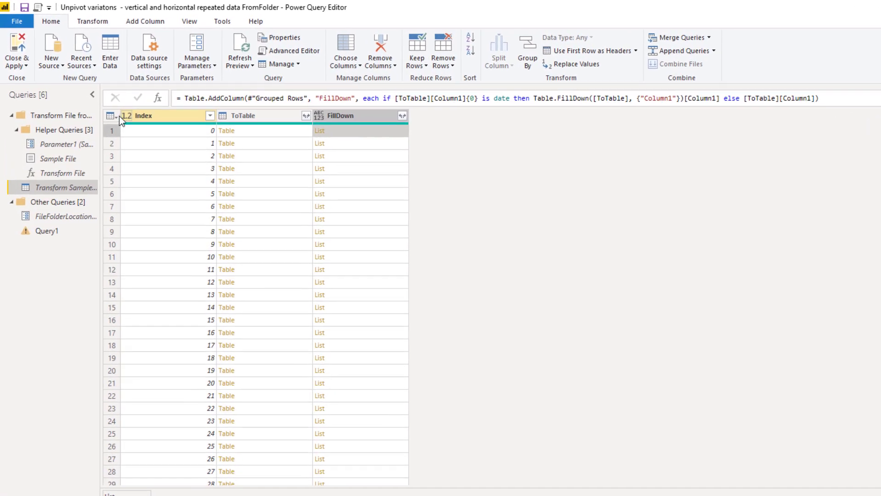
- Start a new custom column and name it Index2
click(116, 116)
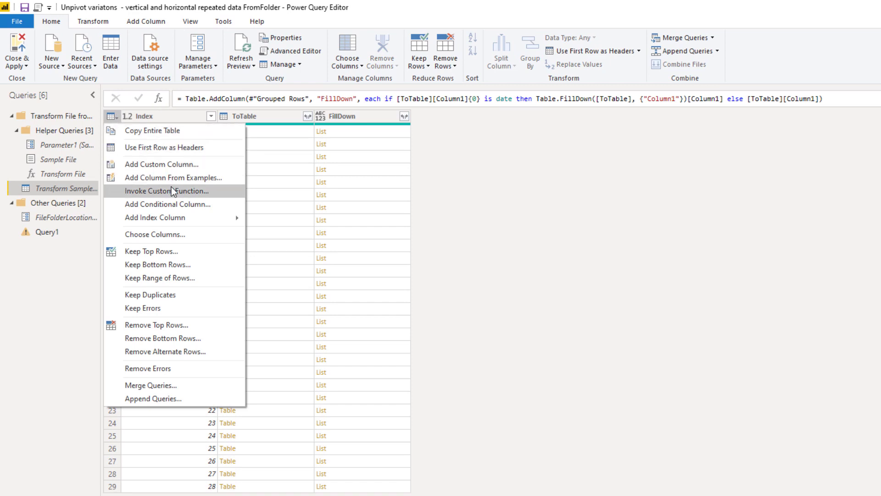
click(171, 164)
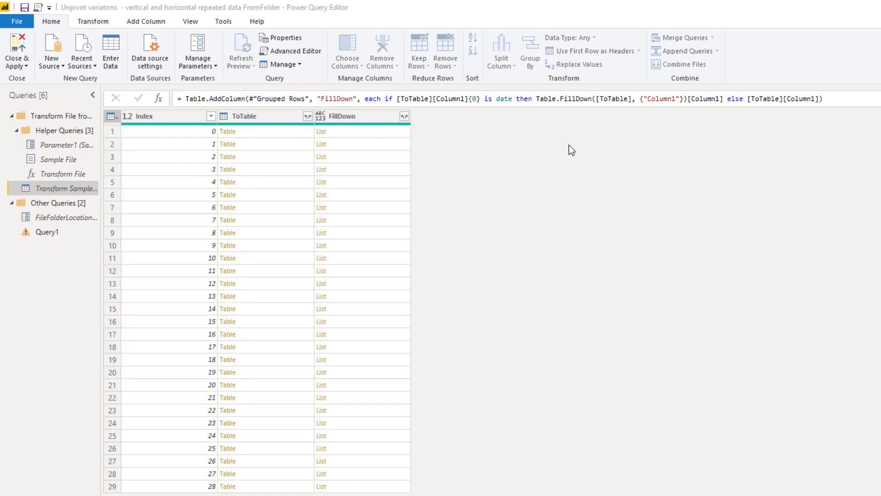
click(435, 268)
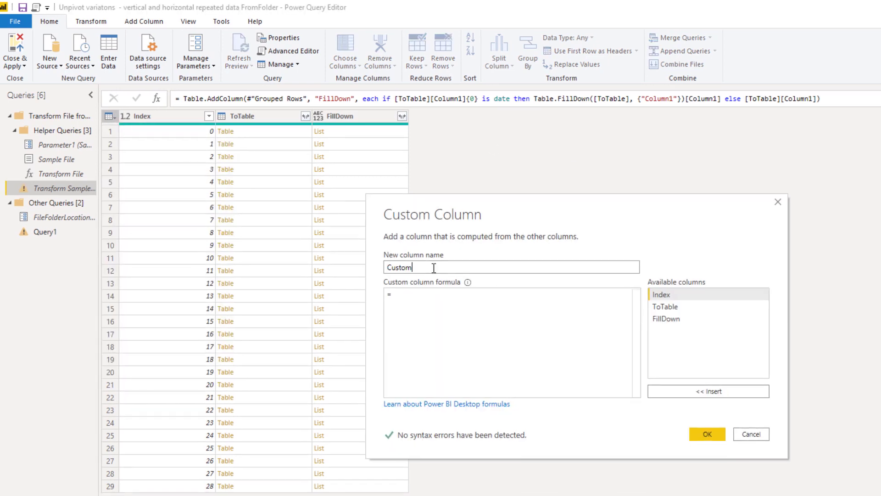
double_click(434, 268)
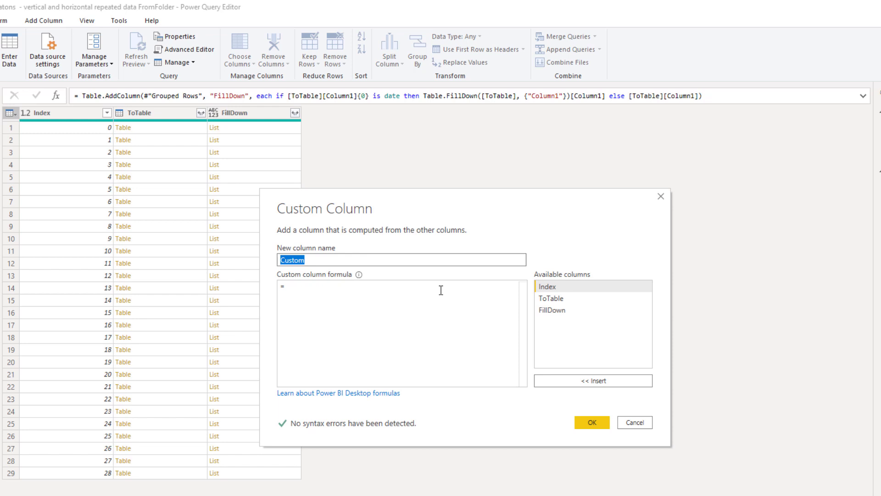
text(U)
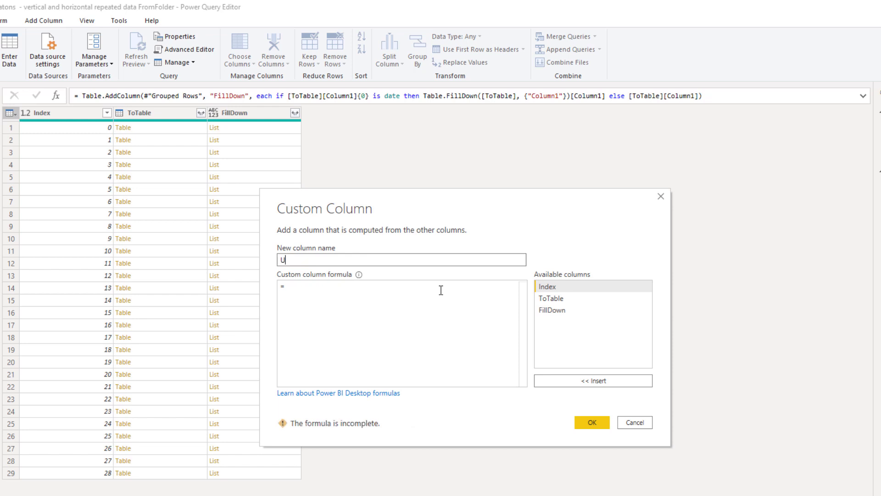
key(BackSpace)
text(Index2)
- Begin the Index2 formula with the condition if [FillDown]{0} is date then
click(376, 292)
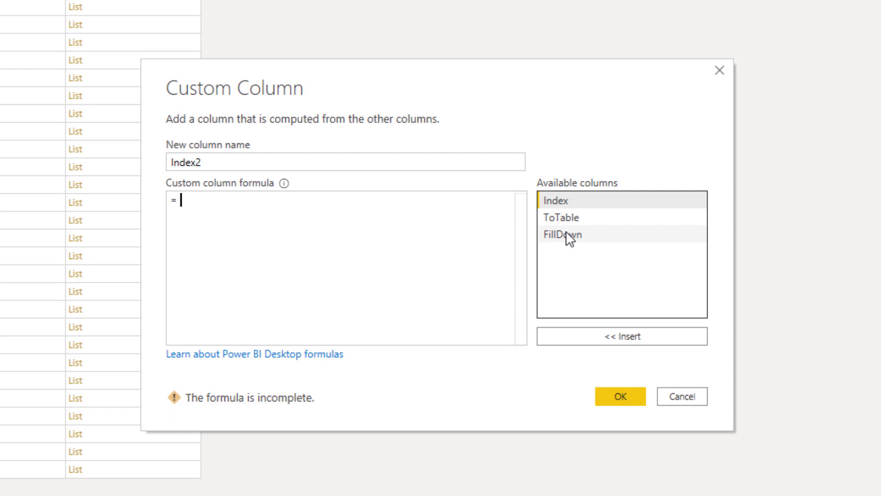
text(i)
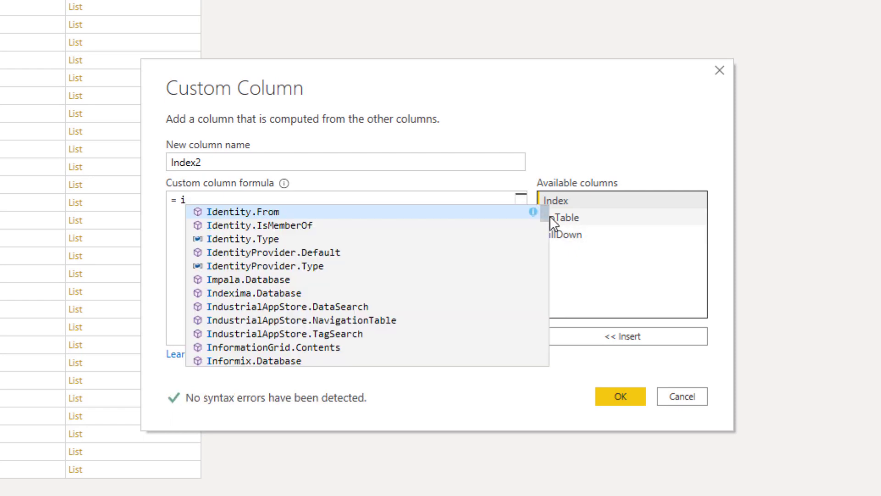
text(f)
double_click(572, 237)
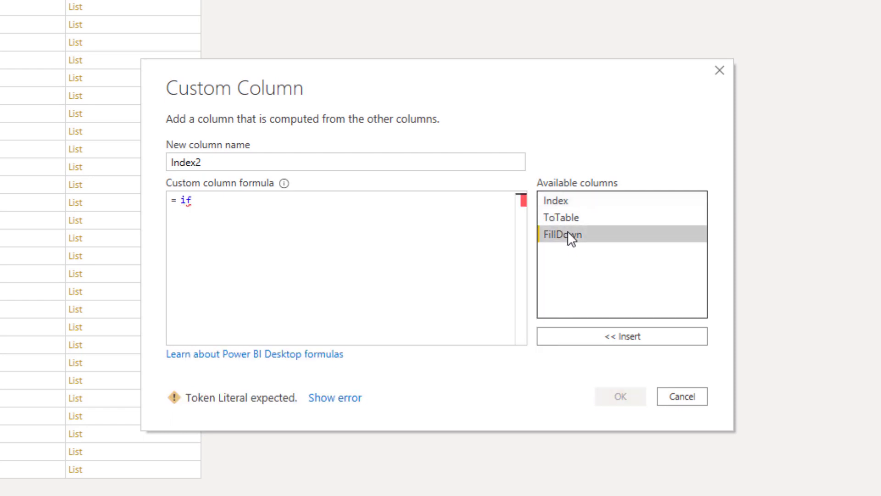
text({)
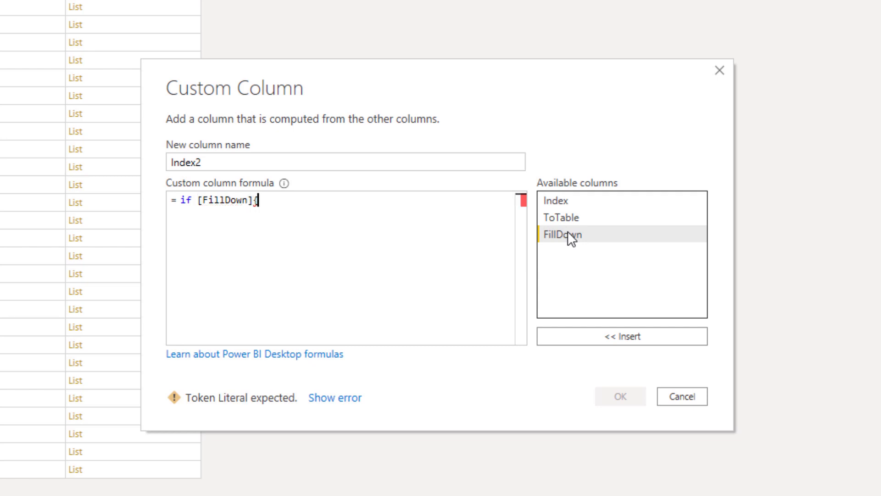
text(0})
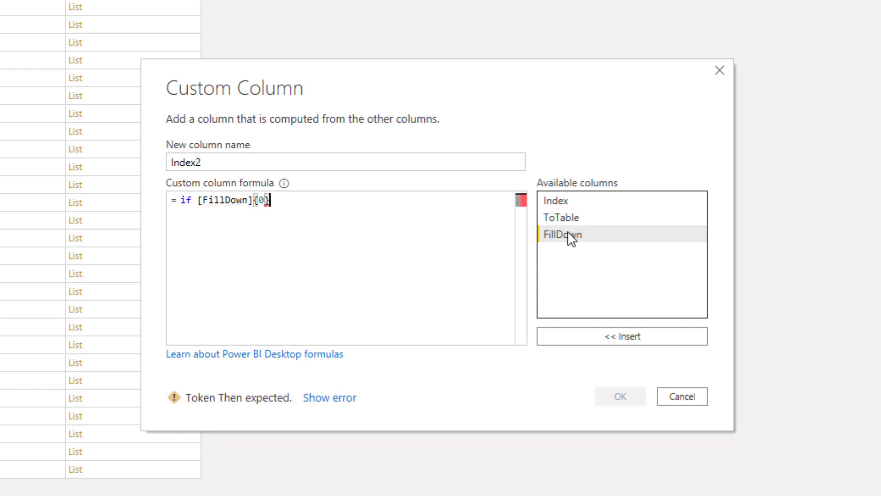
text( is data)
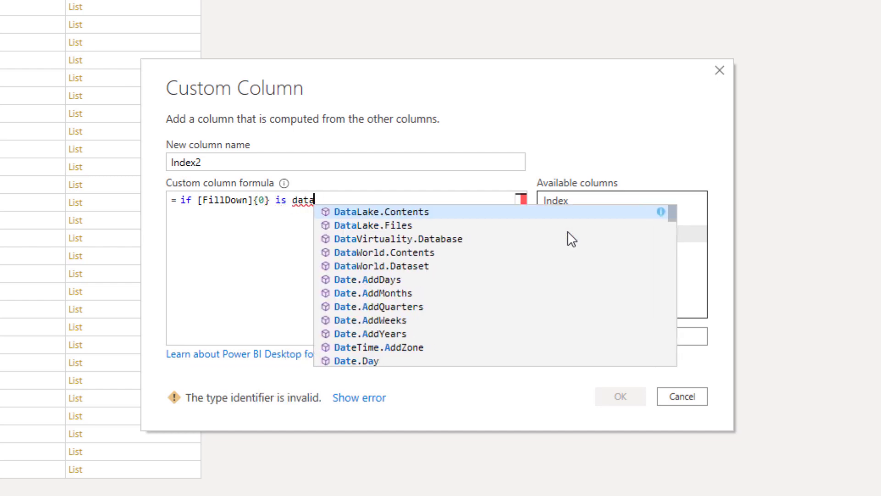
key(BackSpace)
text(e )
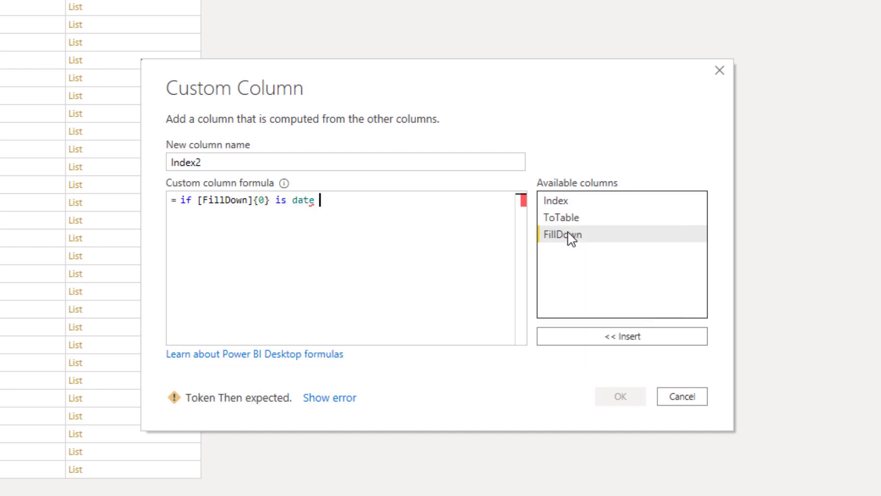
text(then)
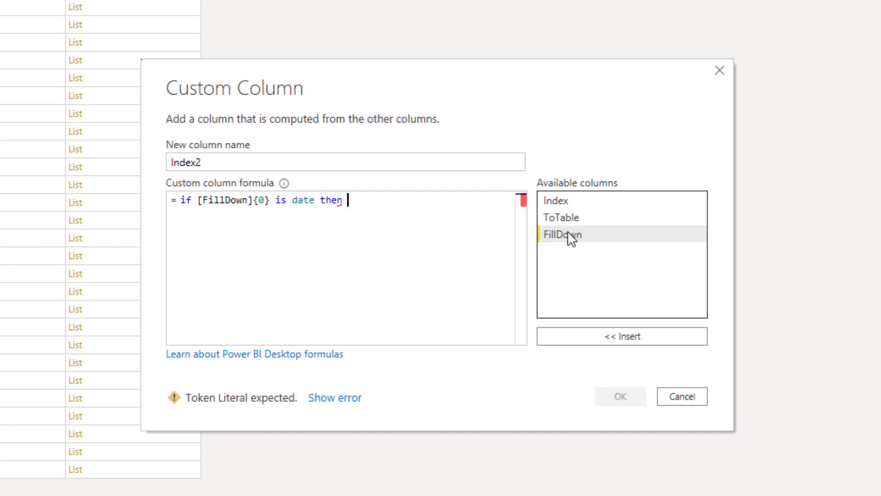
- Complete the formula with [Index] else null and create the Index2 column
double_click(573, 200)
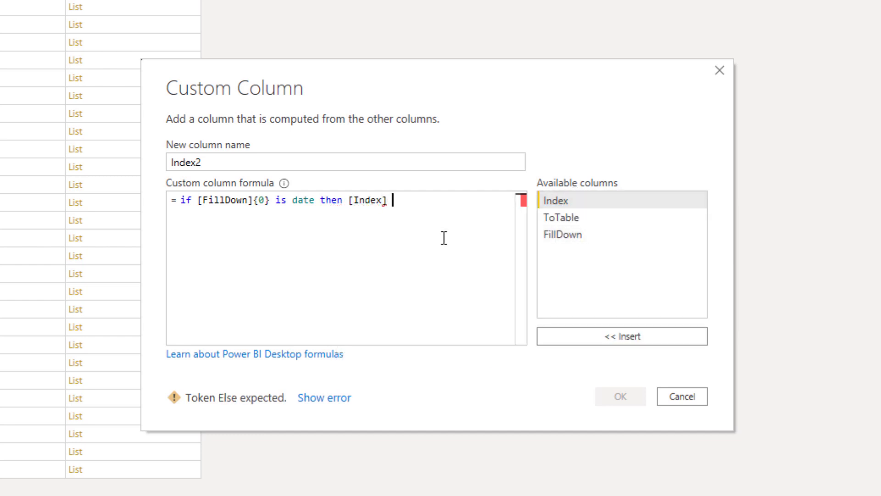
text(else)
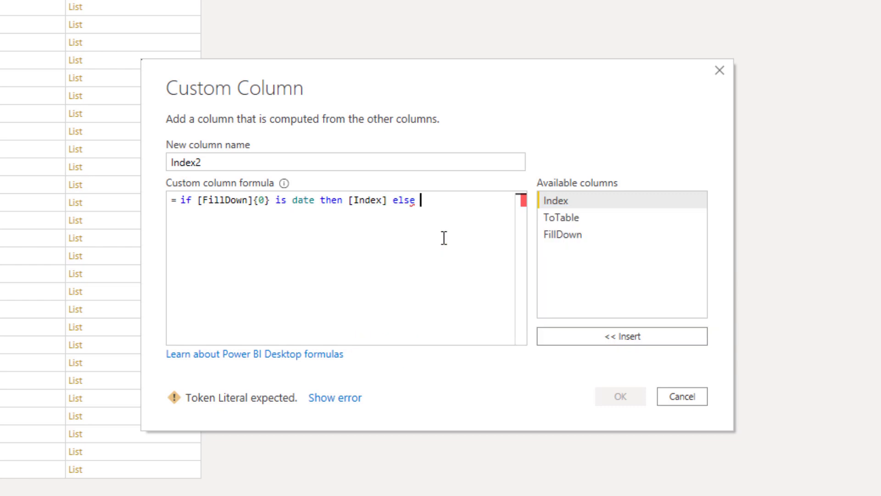
text( null)
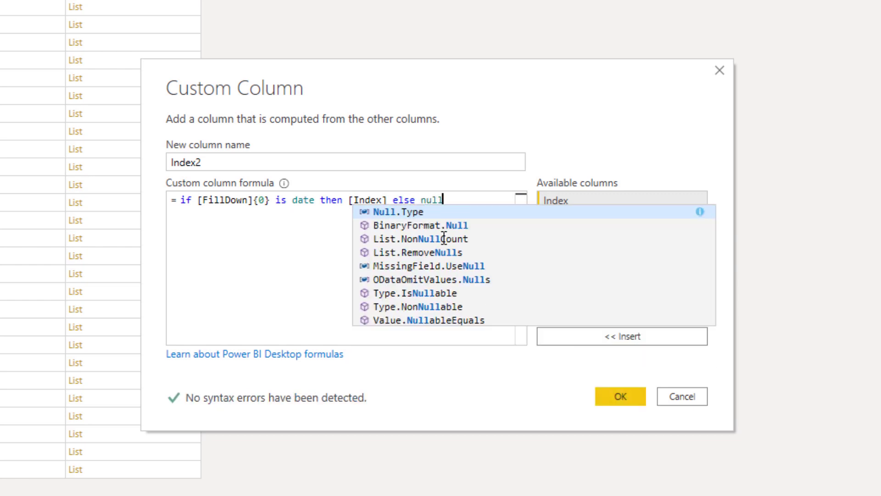
key(Escape)
click(629, 398)
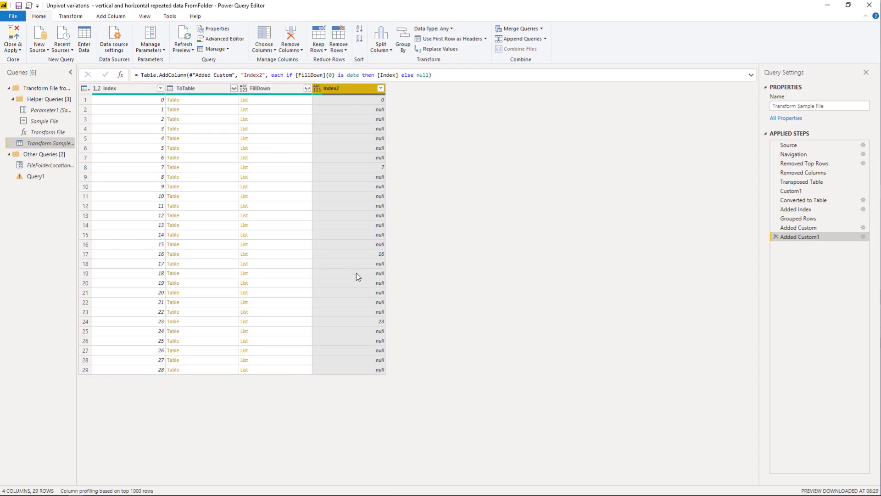
- Fill the Index2 column's values down over its nulls
right_click(355, 89)
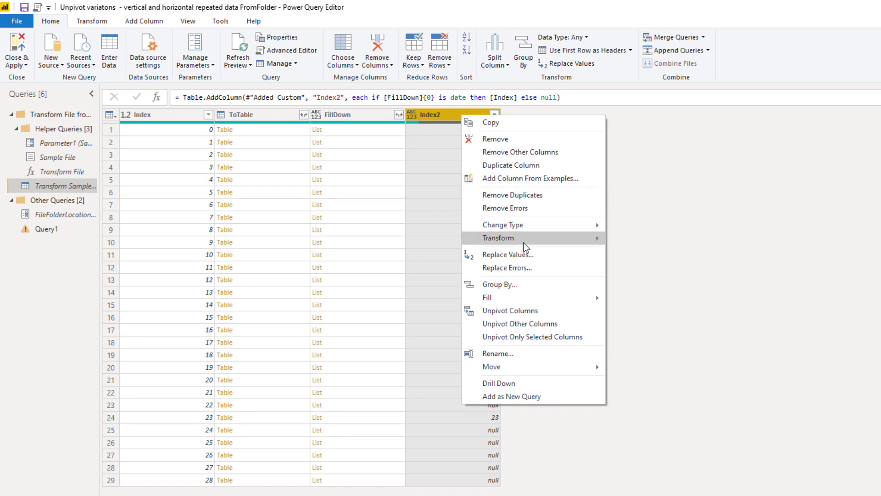
mouse_move(525, 297)
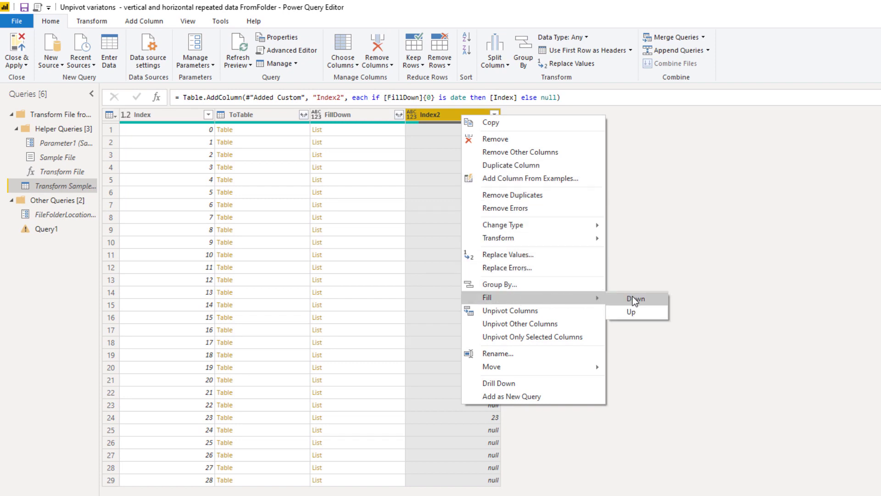
click(632, 299)
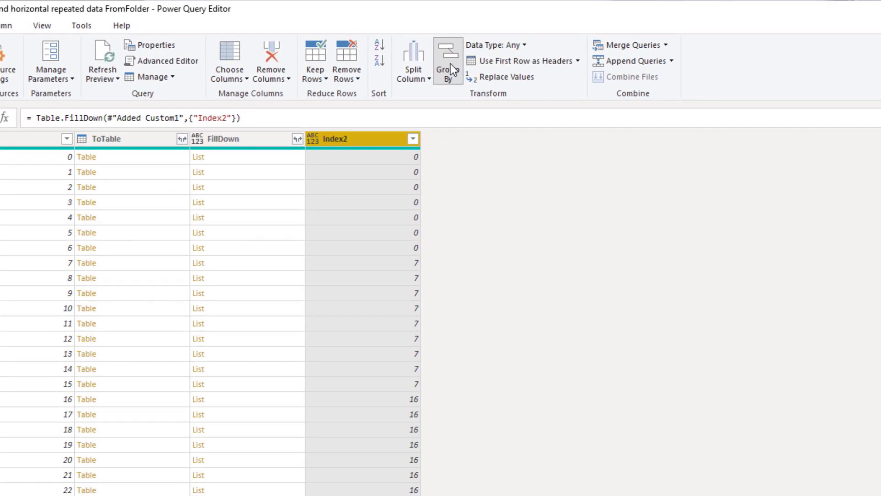
- Group the rows by Index2 with a Count Rows aggregation named Count, and compare the result with the Filled Down step
click(450, 63)
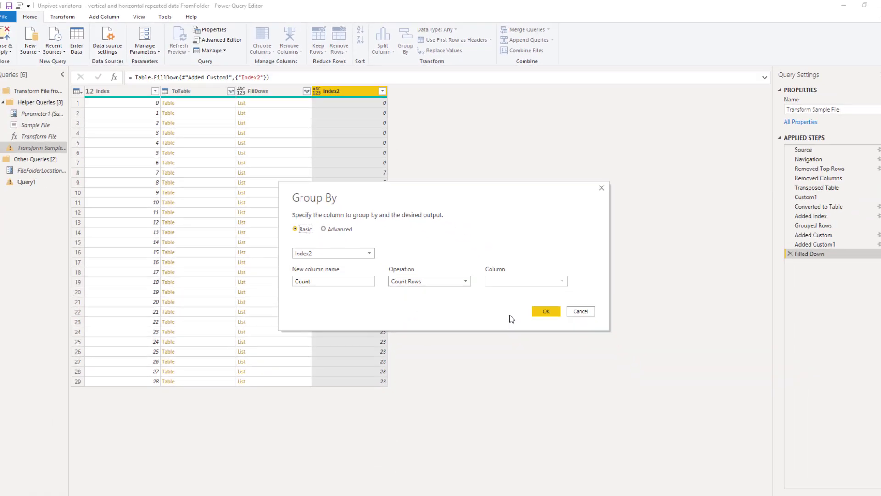
click(548, 311)
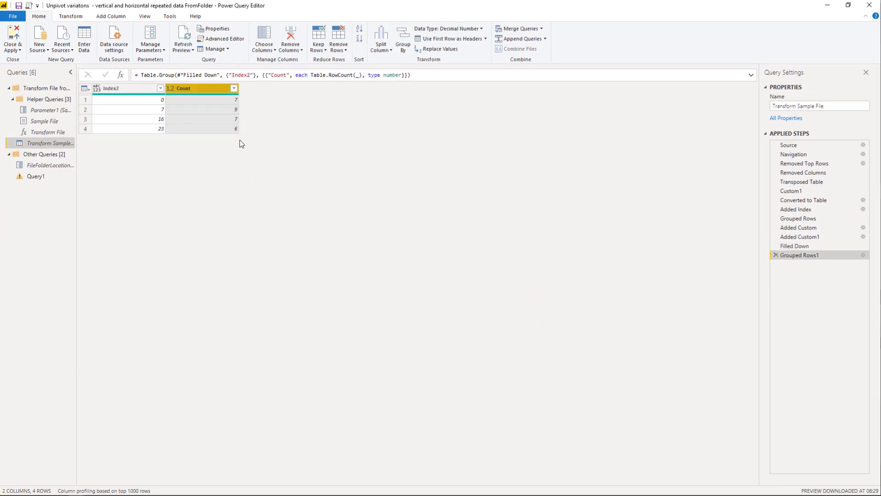
click(795, 247)
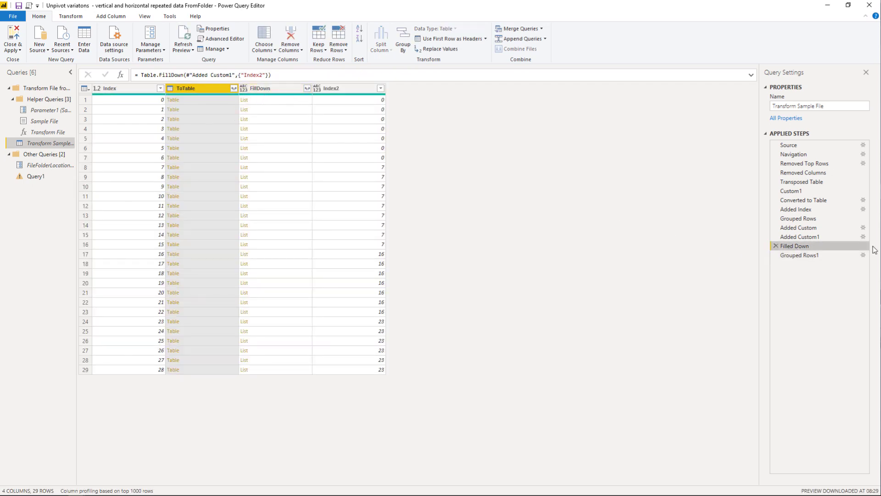
click(819, 255)
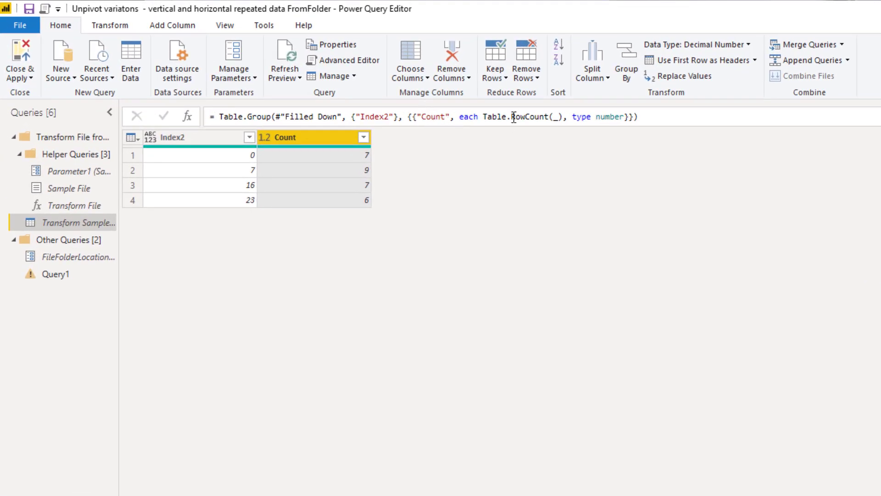
- In the group formula, replace the row count aggregation with Table.FromColumns(_[FillDown])
drag(511, 117, 549, 117)
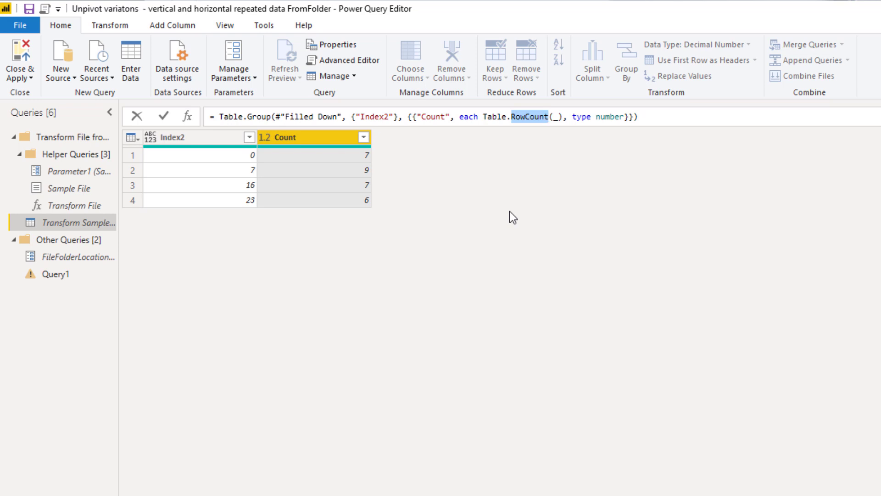
text(from)
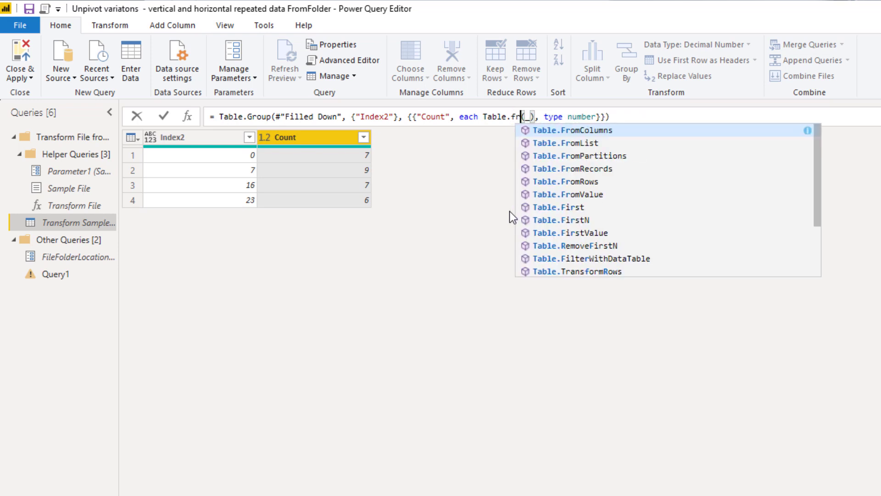
key(Tab)
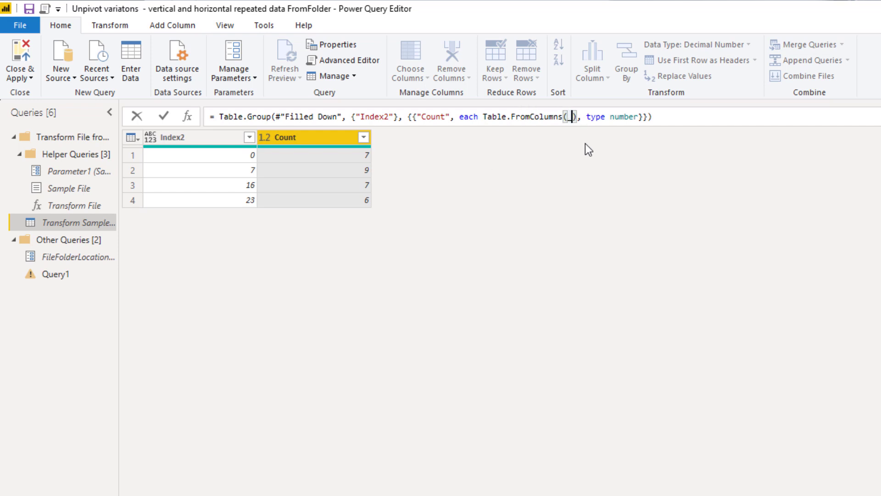
text([)
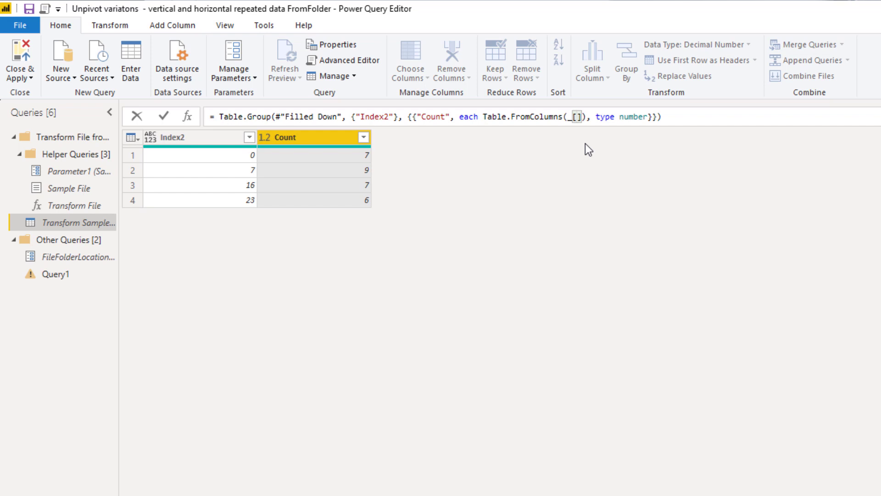
text(Fil)
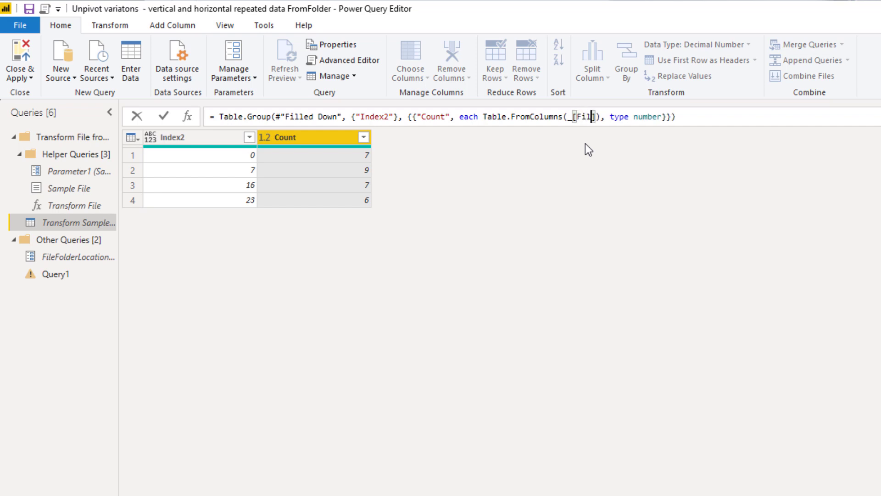
text(lDow)
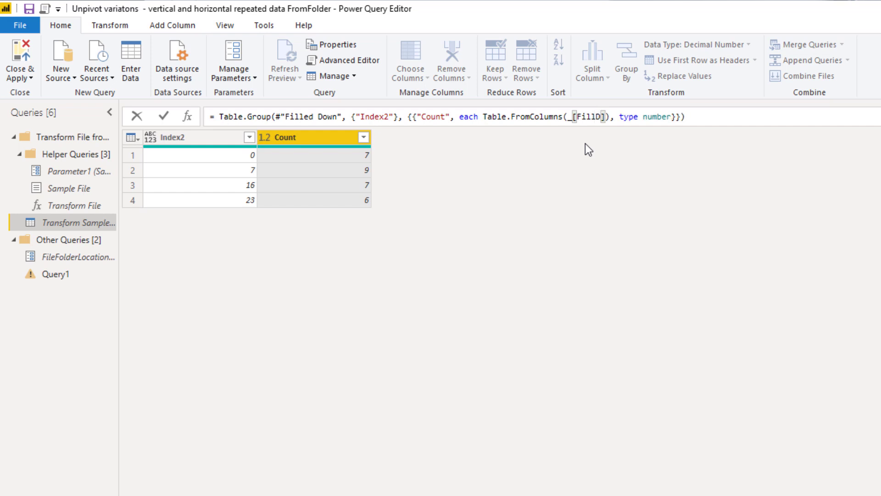
text(n)
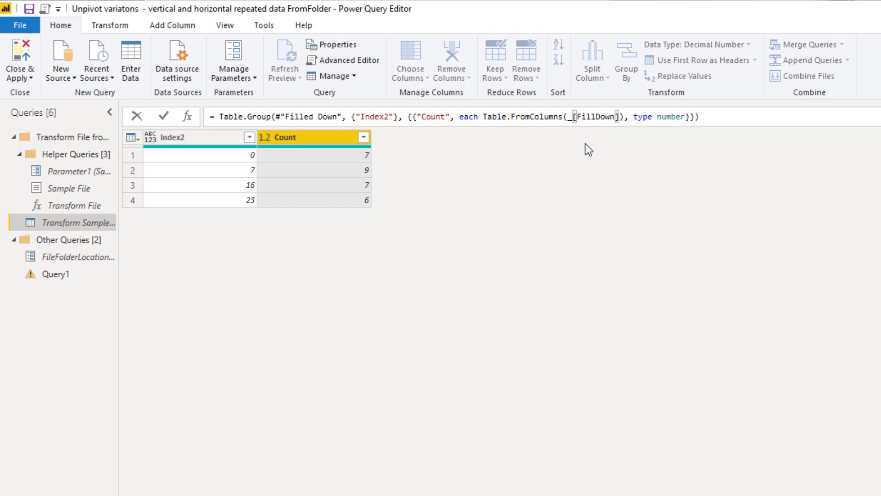
- Change the Count aggregation's type from number to table and apply the edited group formula
double_click(667, 116)
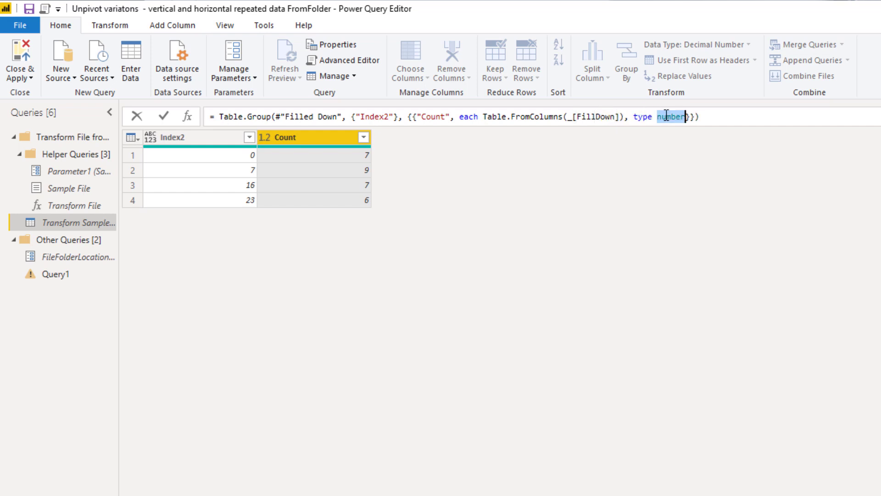
text(table)
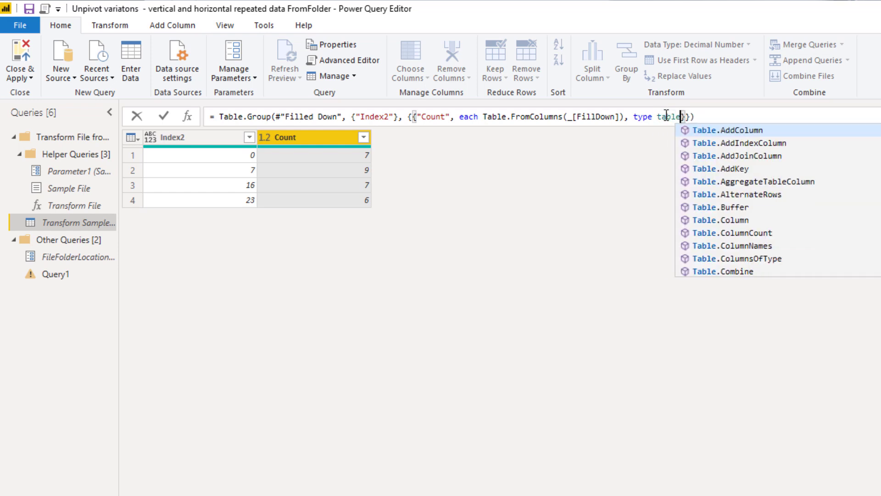
key(Escape)
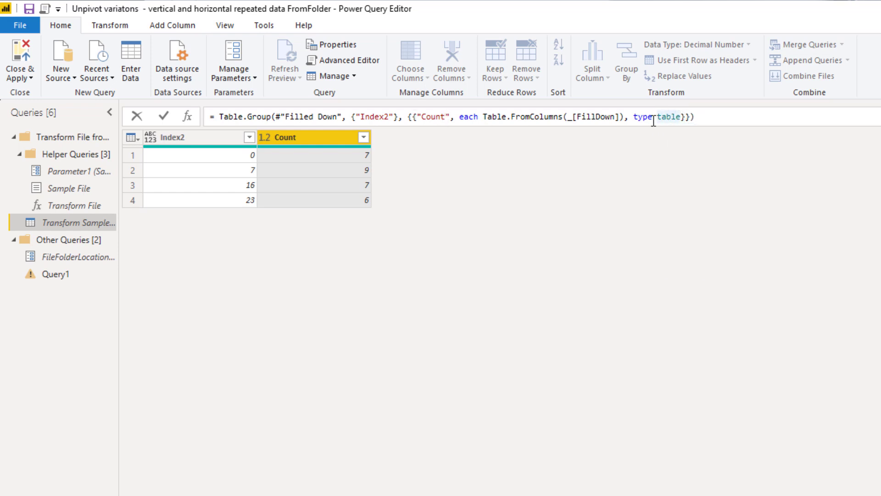
click(745, 119)
key(Return)
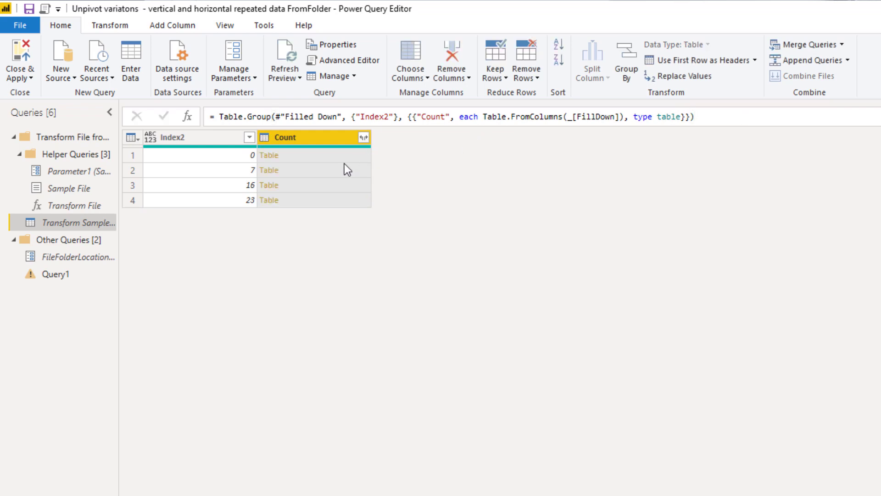
- Preview the nested tables in the Count column to examine the rows of each date block
click(335, 156)
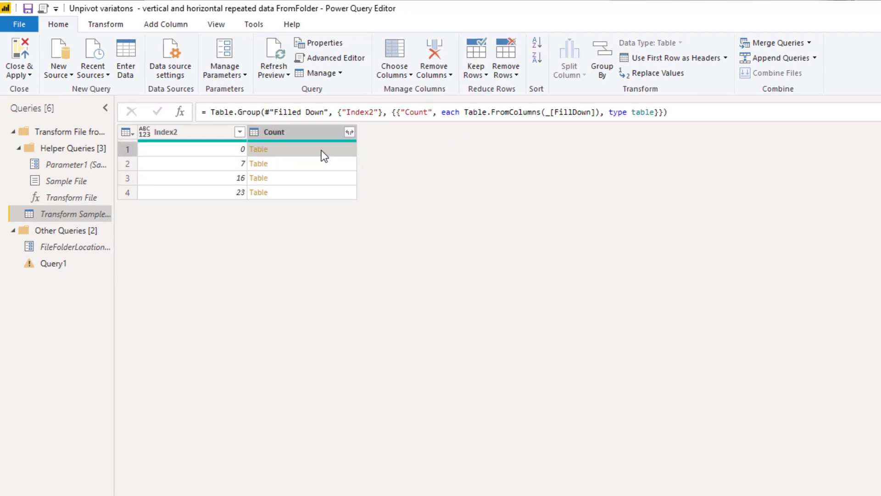
drag(371, 372, 382, 264)
click(226, 112)
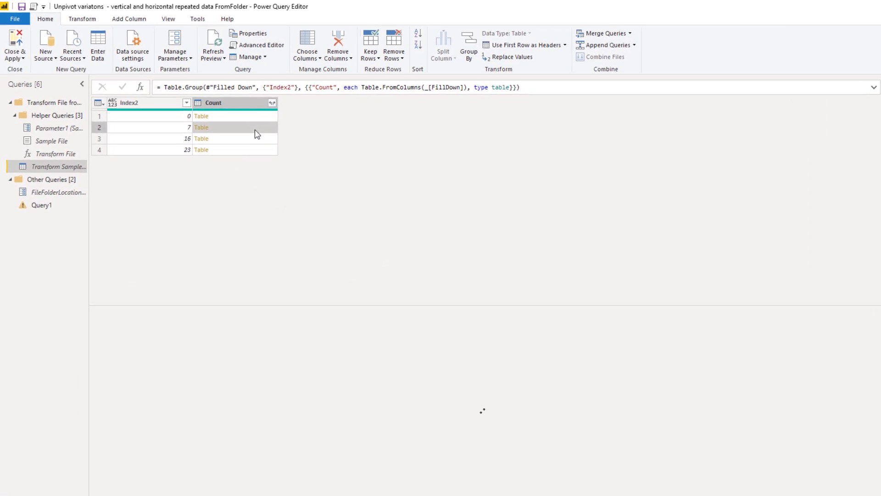
click(225, 122)
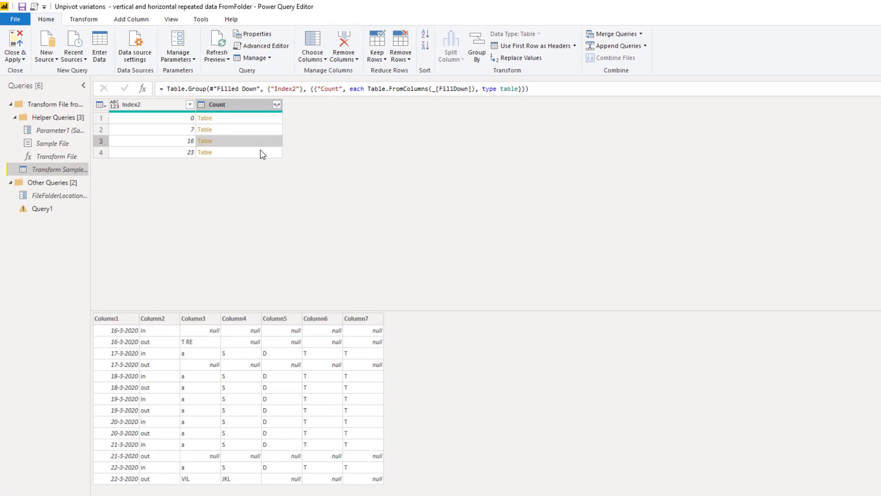
click(260, 152)
click(255, 119)
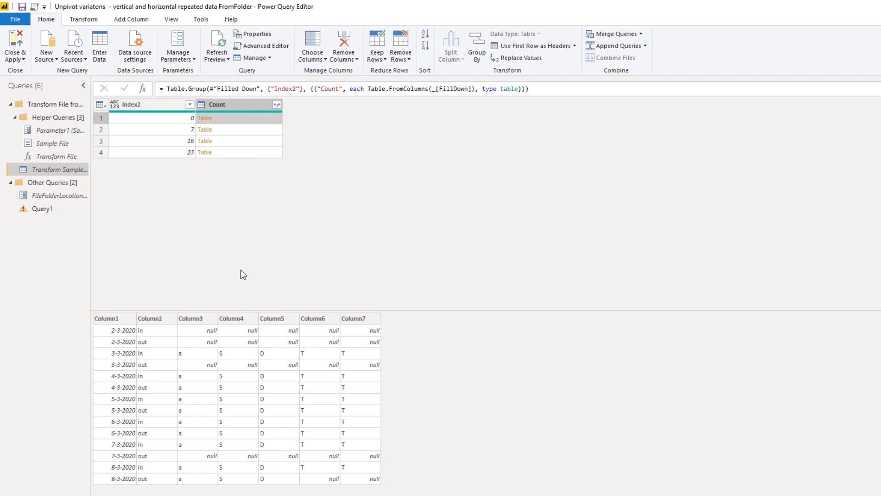
- Add a custom step that merges the nested tables with Table.Combine( #"Grouped Rows1"[Count] )
click(143, 88)
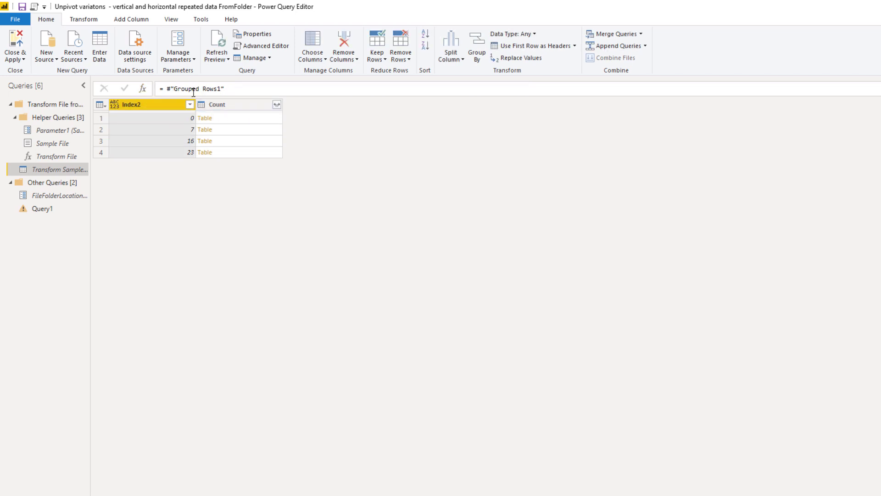
click(169, 92)
mouse_move(221, 90)
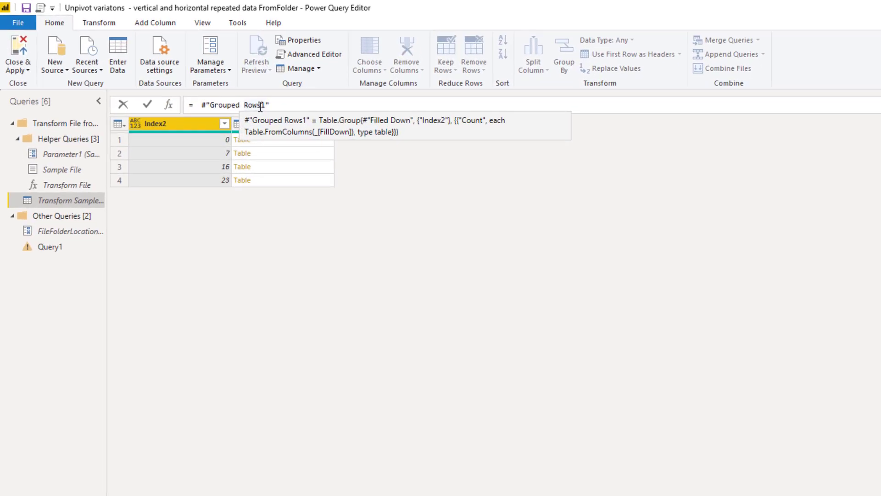
text(Tabl)
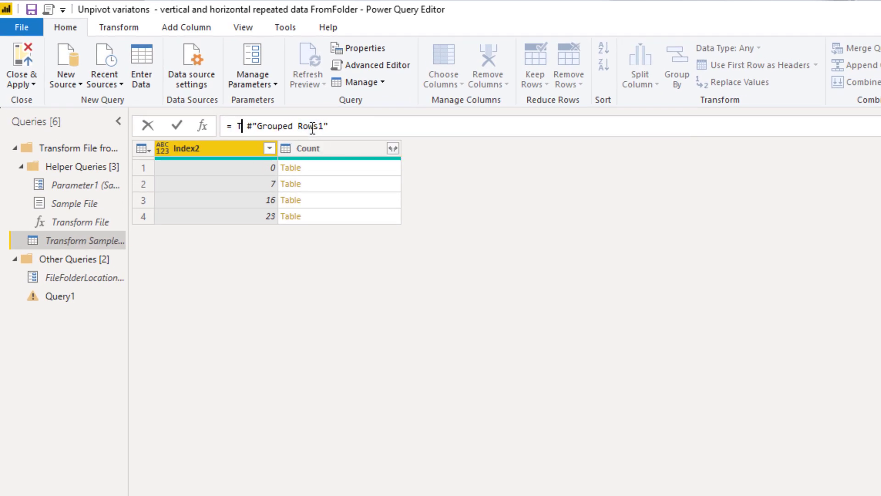
text(e.com)
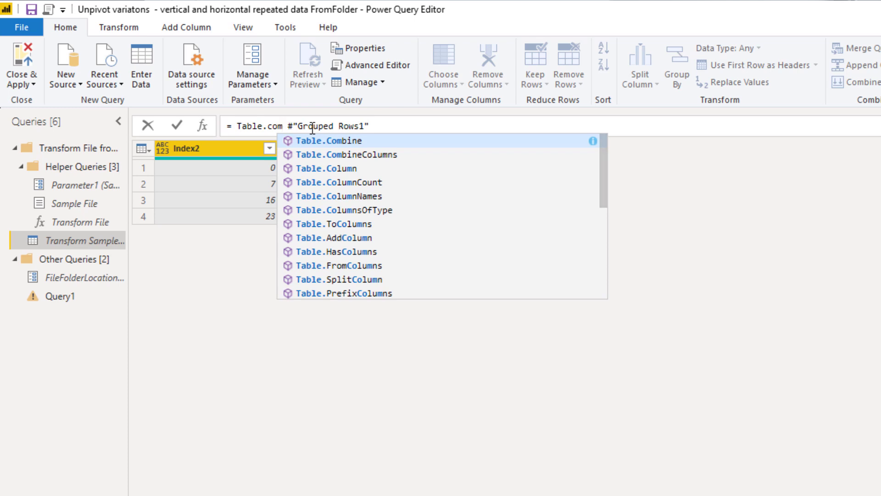
key(Tab)
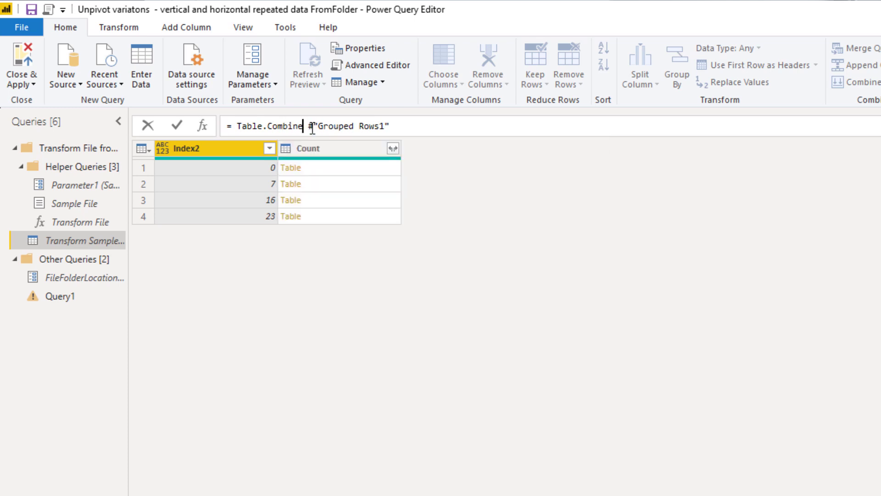
text(()
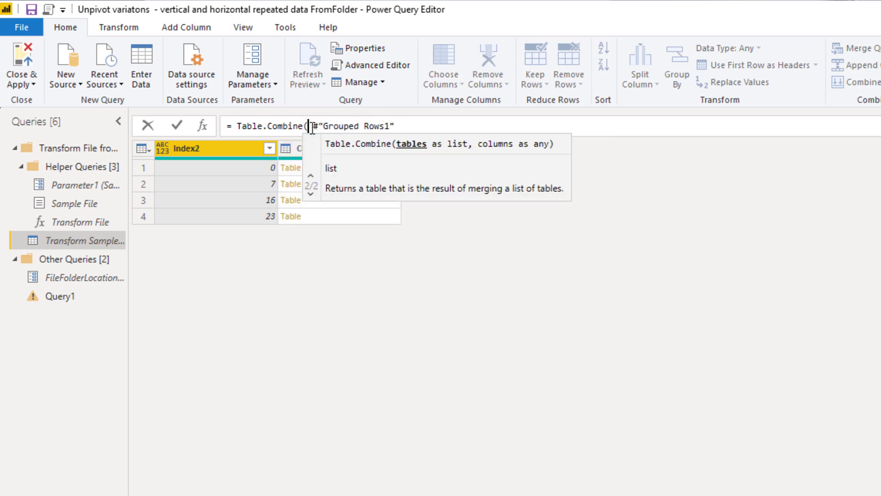
click(410, 126)
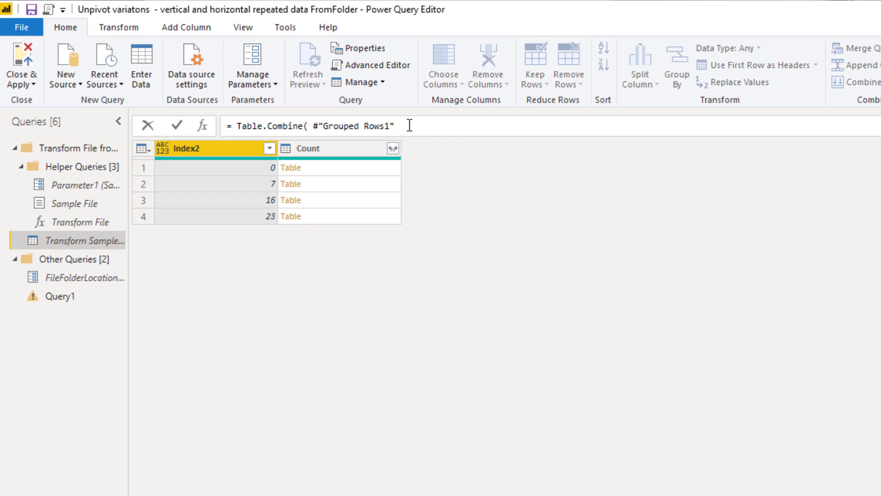
text([Count] ))
key(Return)
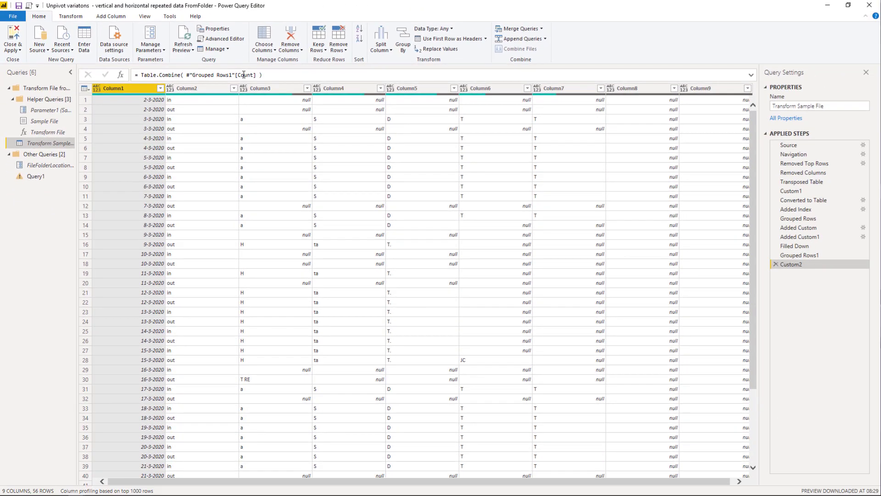
- Unpivot all columns other than Column1 and Column2, and remove the resulting Attribute column
drag(275, 481, 183, 488)
ctrl+click(196, 88)
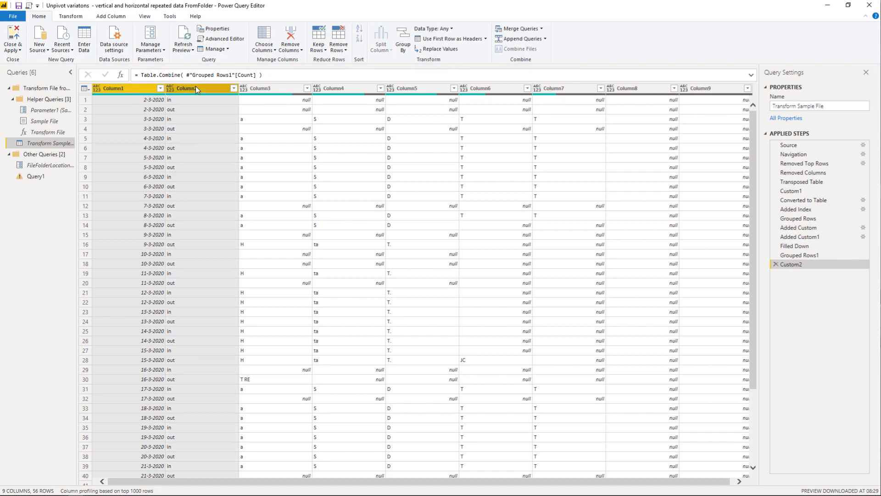
click(73, 18)
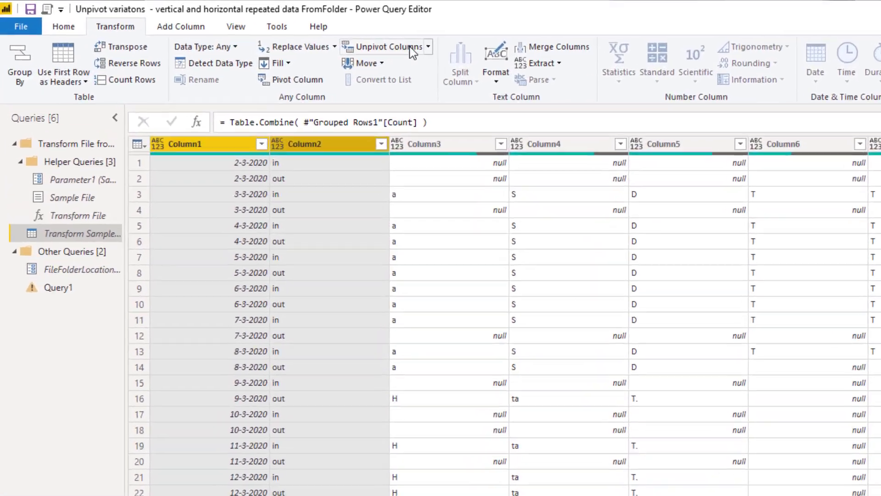
click(428, 47)
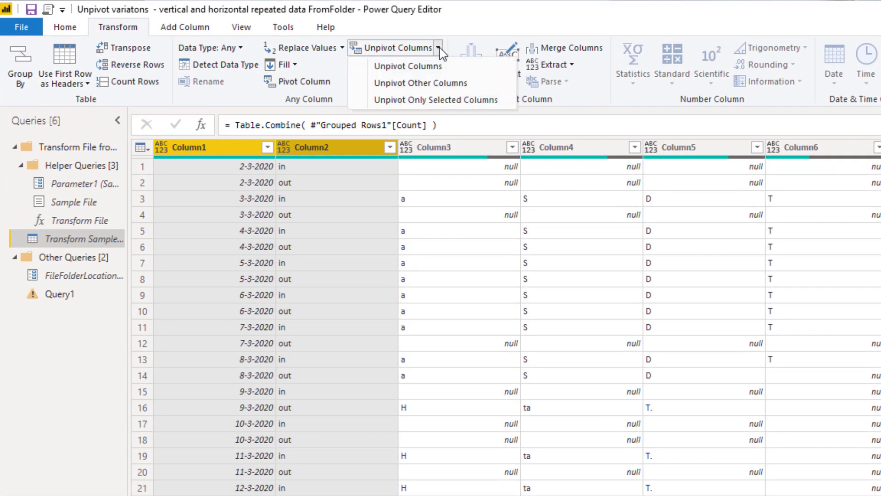
click(434, 84)
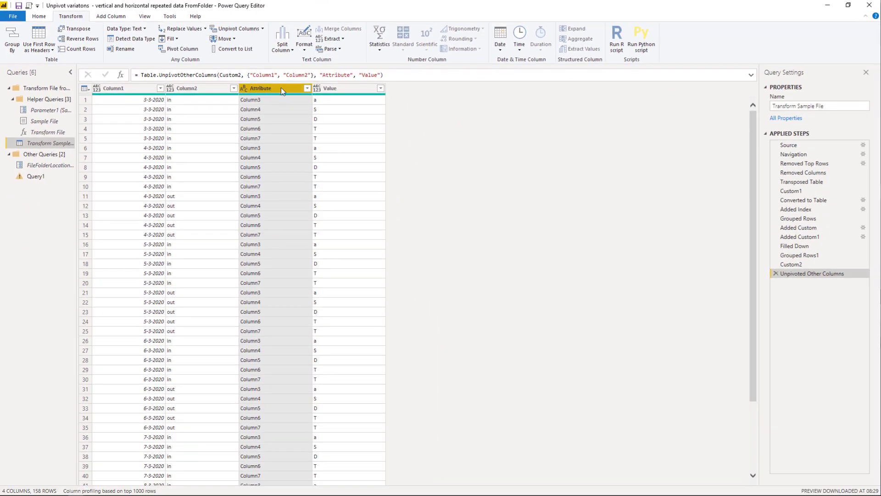
right_click(281, 87)
click(287, 103)
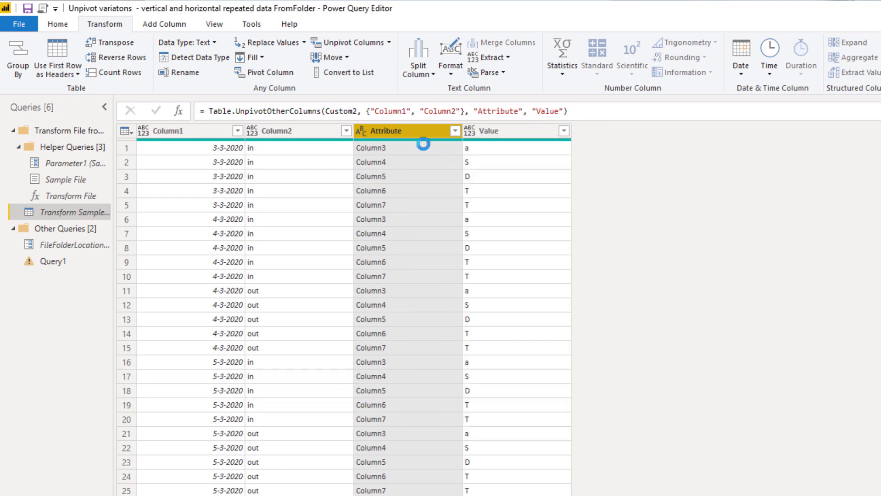
- Rename Column1 to Date, Column2 to Movements and the Value column to Name
double_click(169, 130)
text(Date)
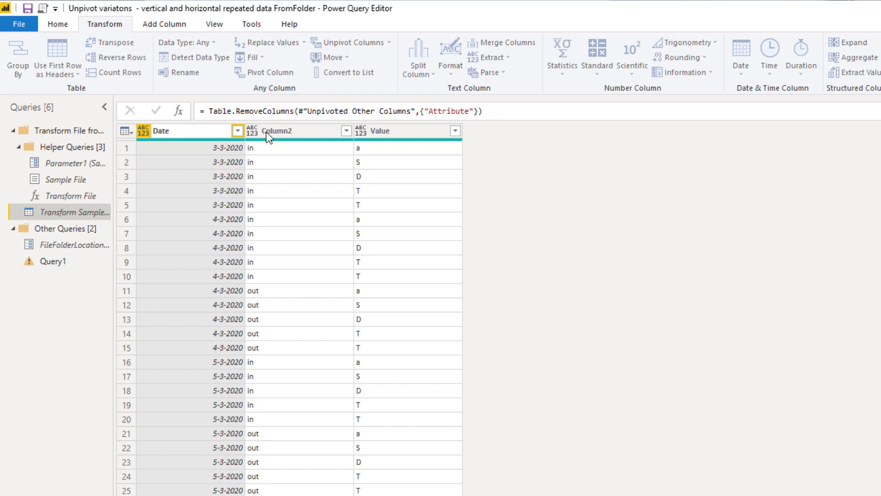
key(Return)
double_click(266, 131)
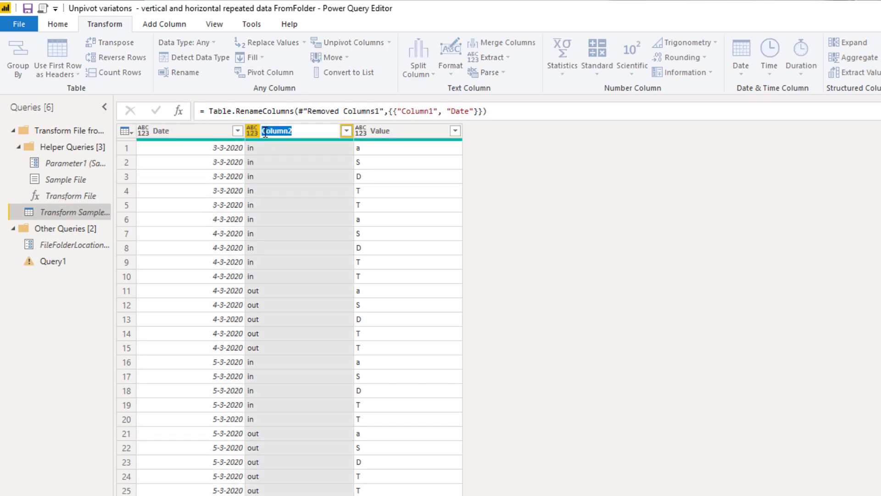
text(Movements)
key(Return)
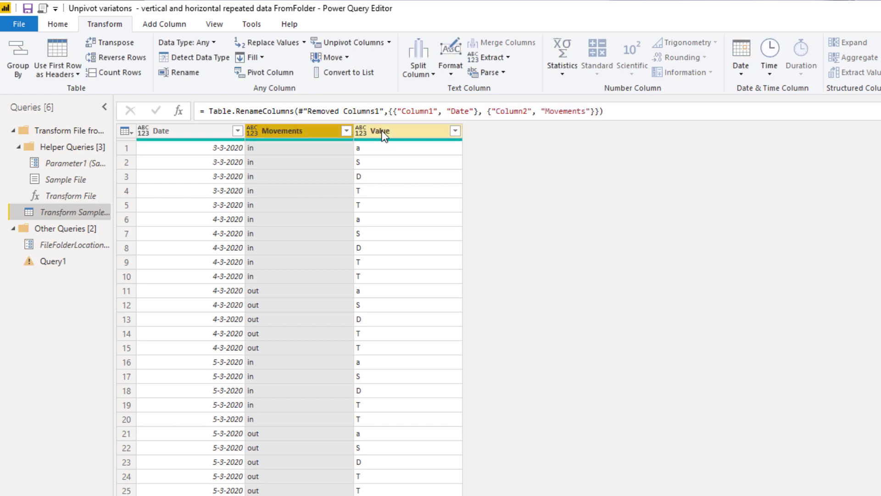
double_click(383, 132)
text(N)
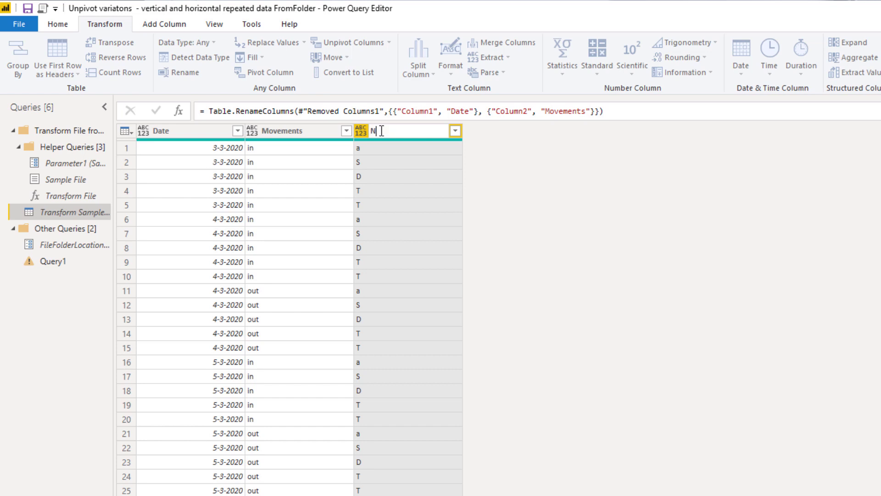
text(ame)
key(Return)
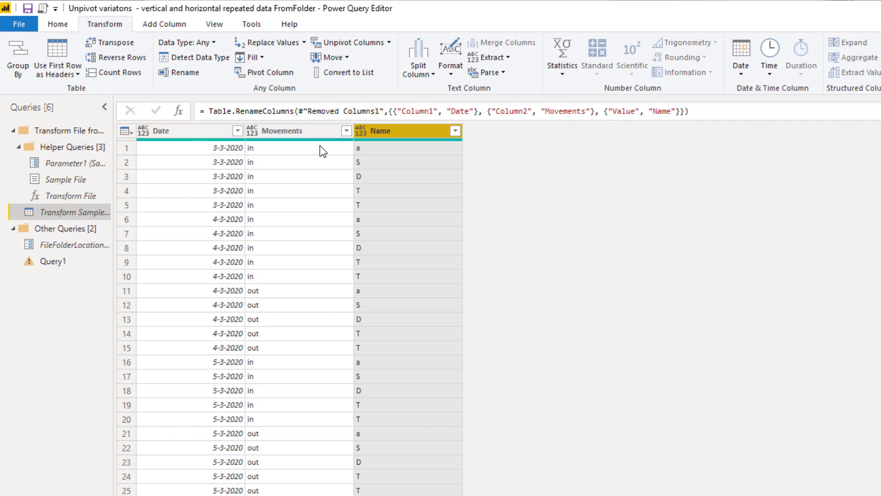
- Set the Date column's data type to Date
click(146, 131)
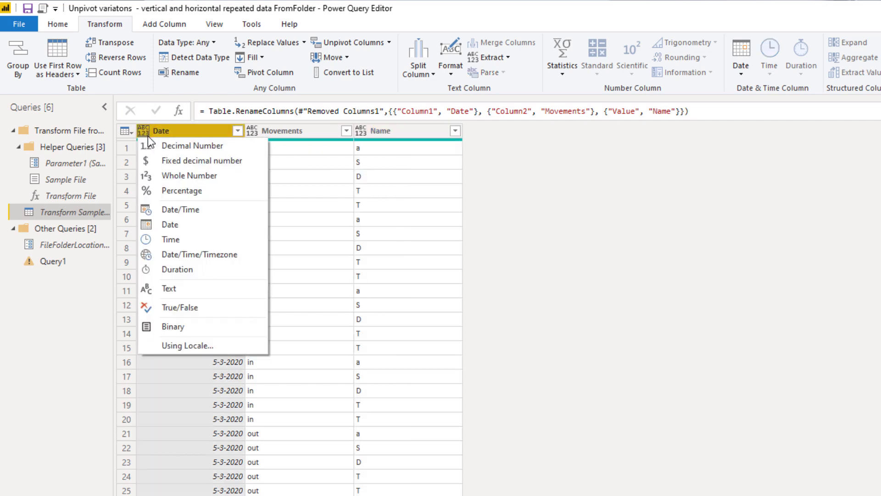
click(171, 223)
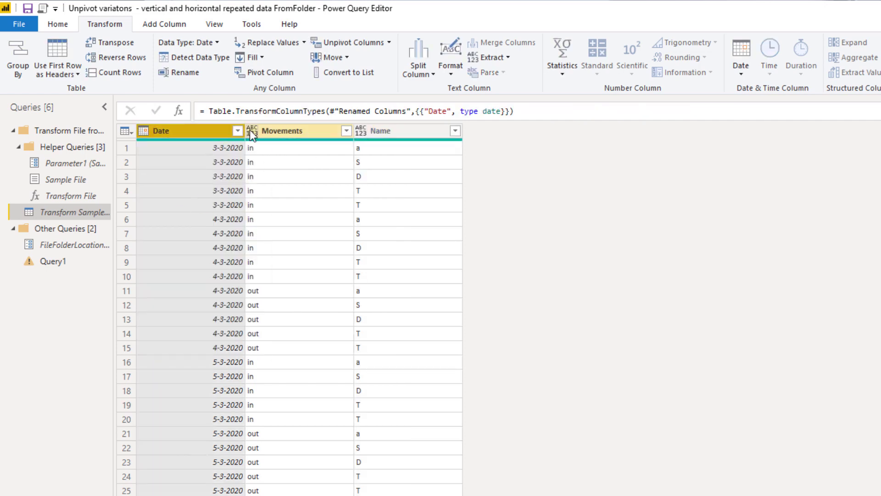
- Set the data type of the Movements and Name columns to Text in the sample file transformation
click(267, 133)
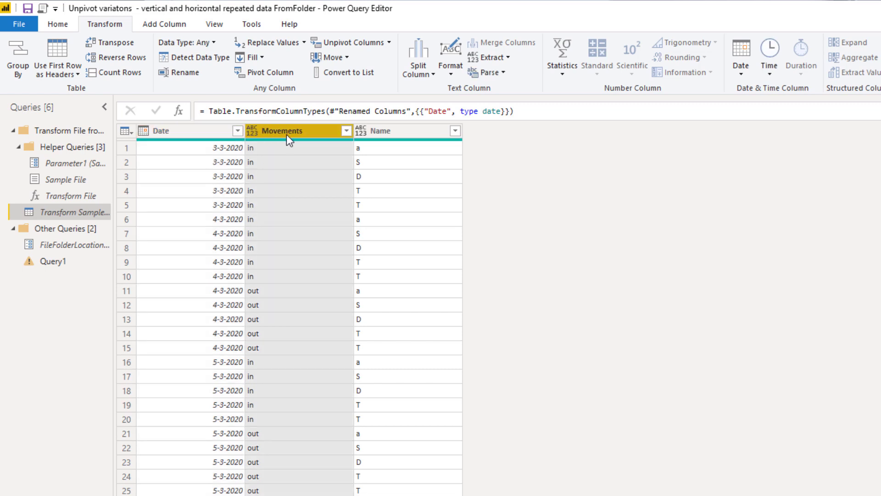
shift+click(360, 133)
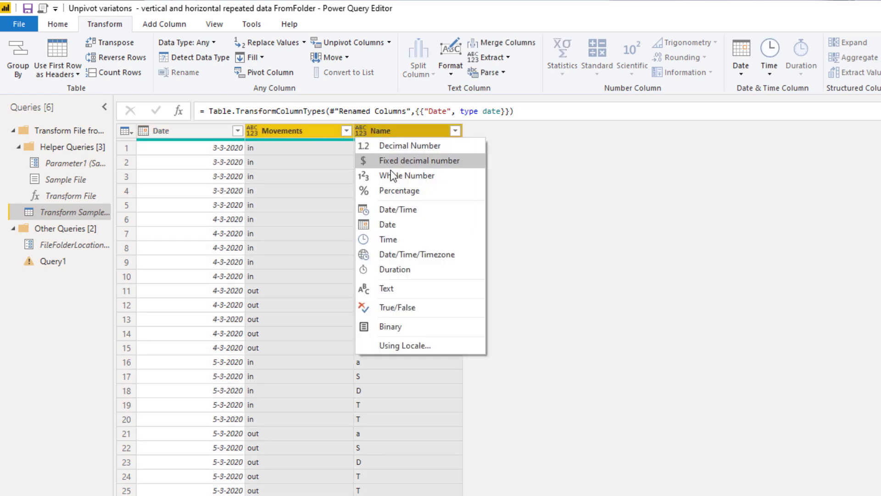
click(387, 288)
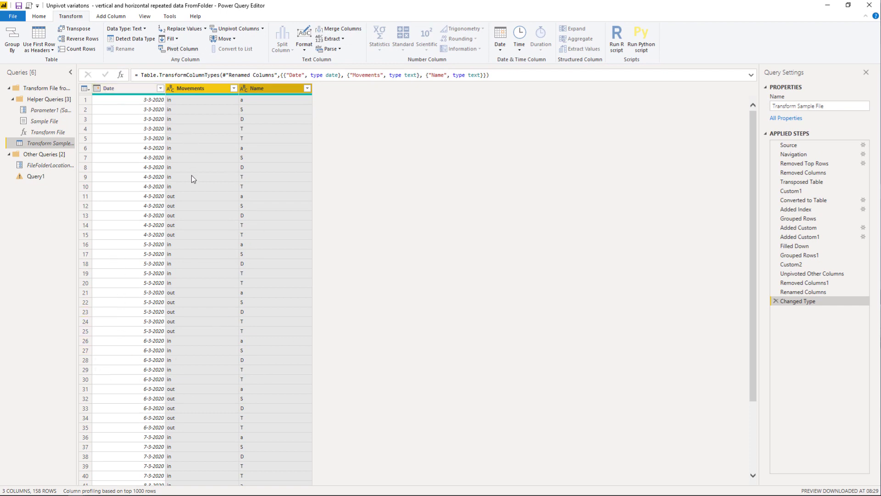
- Delete the Changed Type step from Query1, which refers to the old column names
click(34, 178)
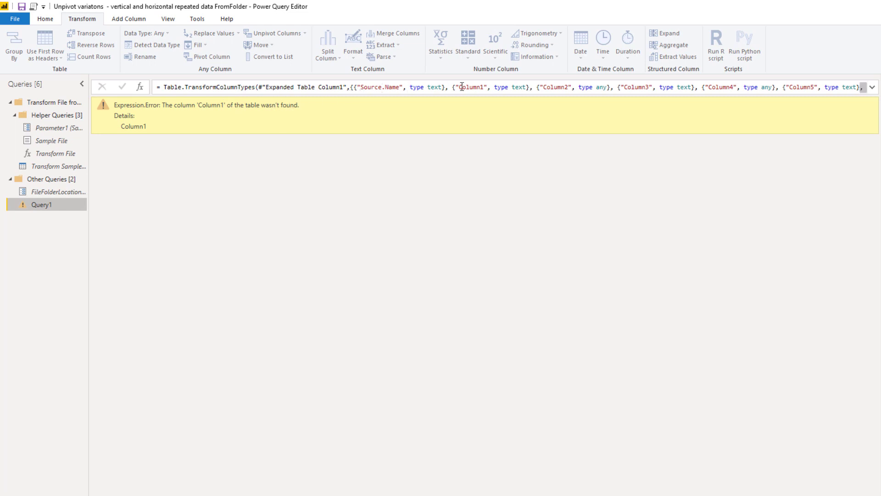
drag(439, 90, 854, 87)
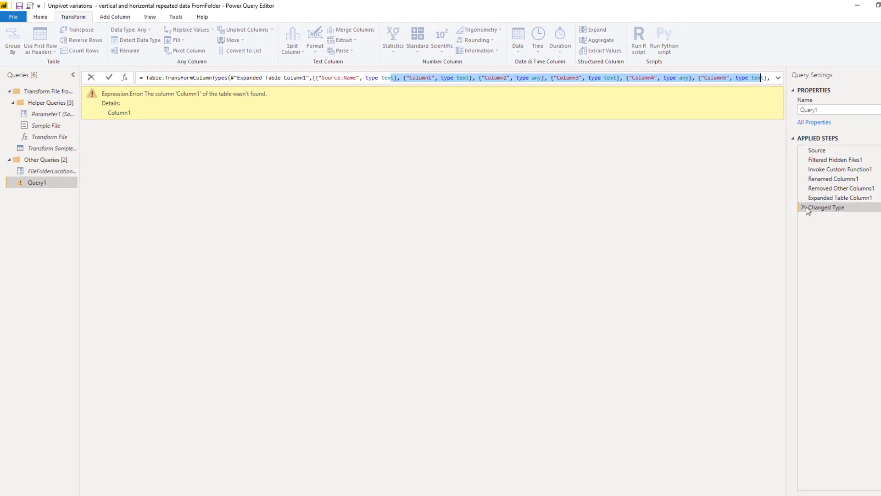
click(776, 200)
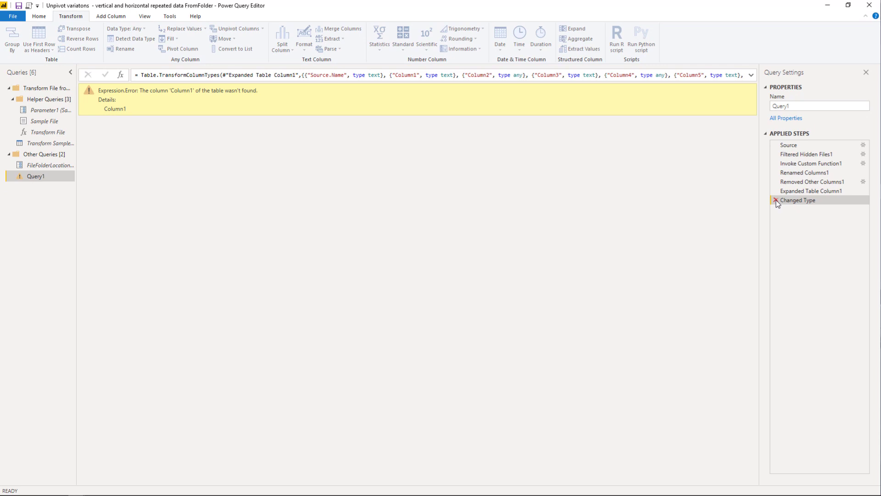
click(776, 200)
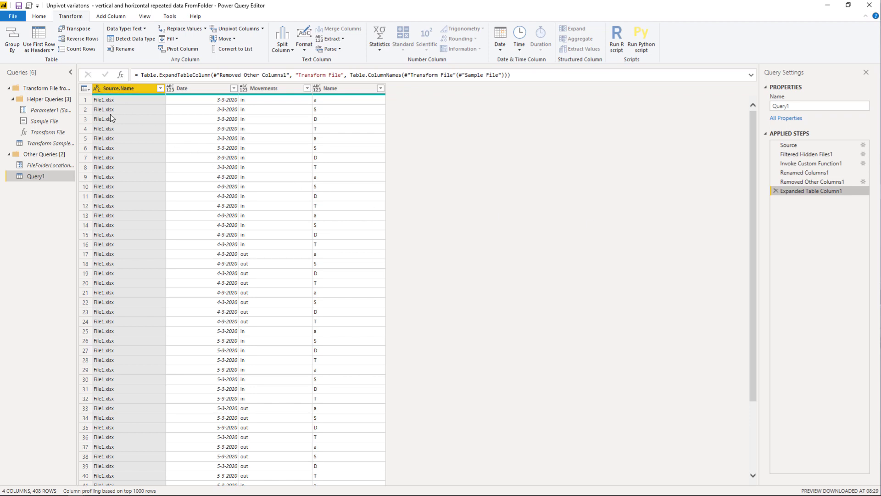
- Look through the combined rows of Query1 to check the data coming from each source file
scroll(111, 228, down, 20)
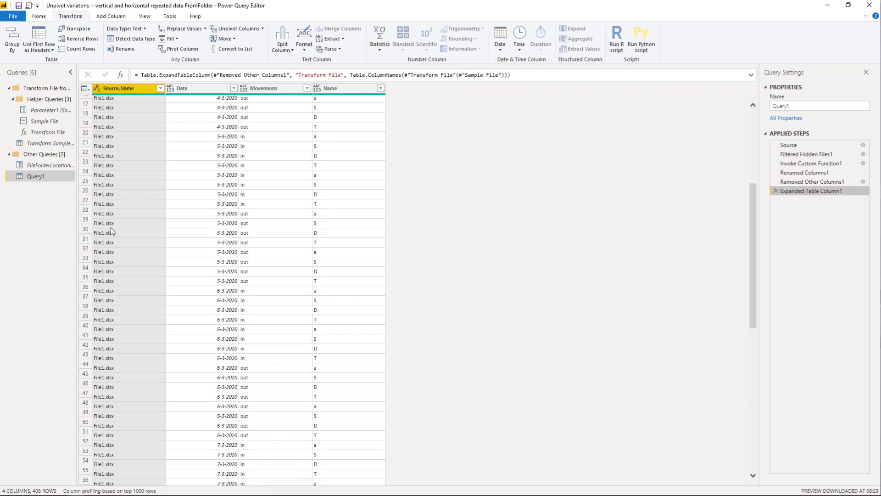
scroll(111, 227, down, 20)
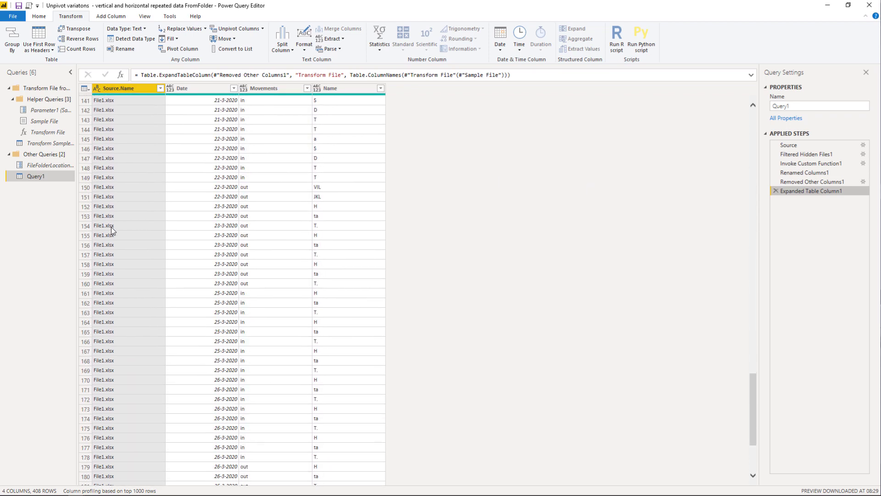
scroll(111, 226, down, 20)
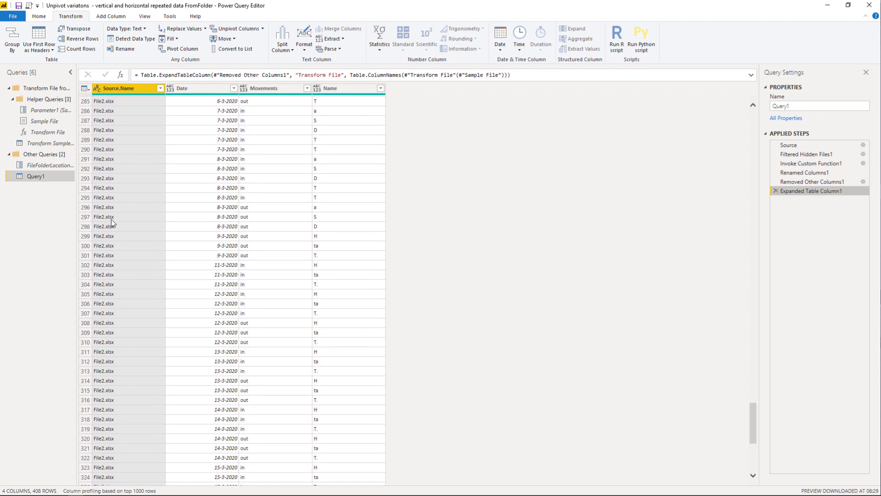
scroll(122, 244, down, 20)
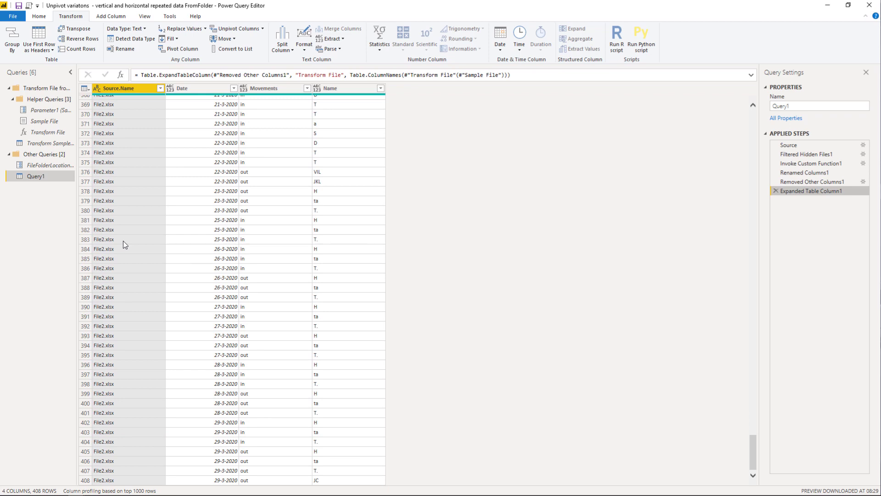
scroll(123, 225, up, 20)
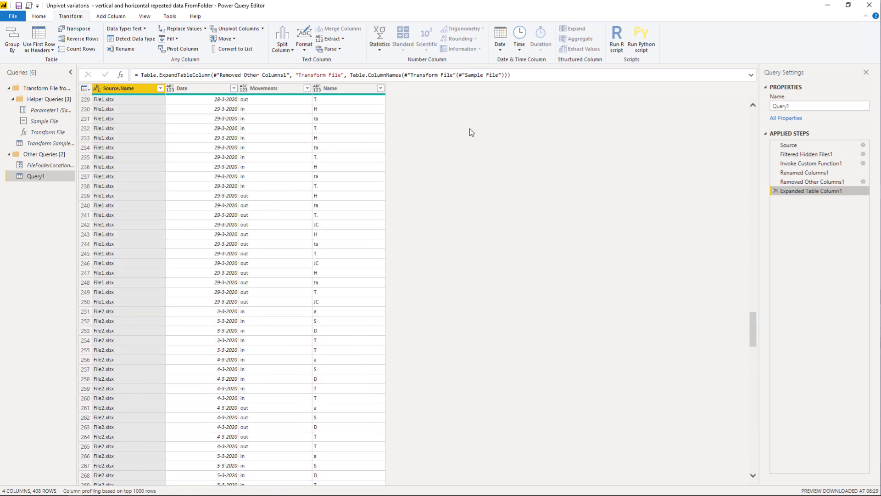
drag(754, 341, 751, 122)
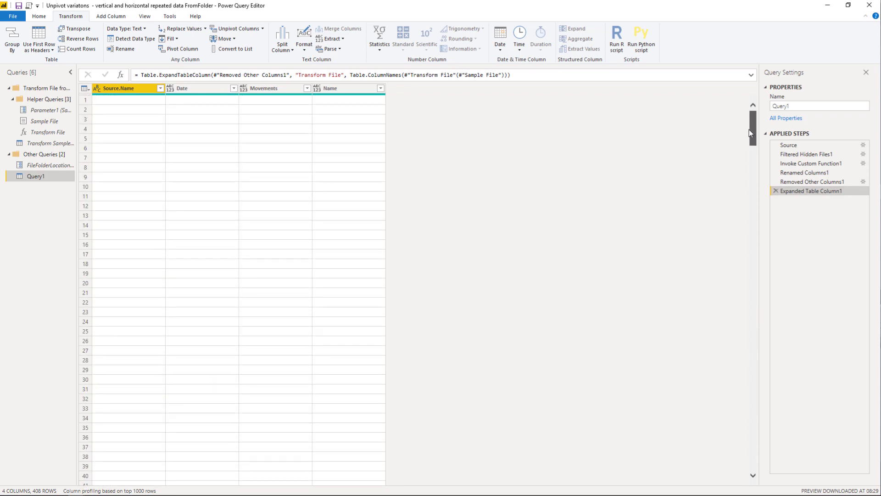
- In Query1, set the Date column's data type to Date and the Movements and Name columns to Text
click(172, 88)
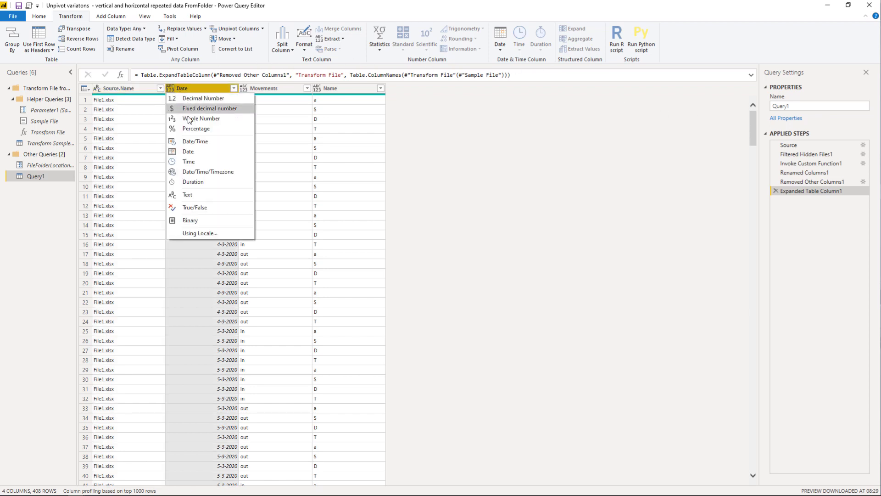
click(188, 152)
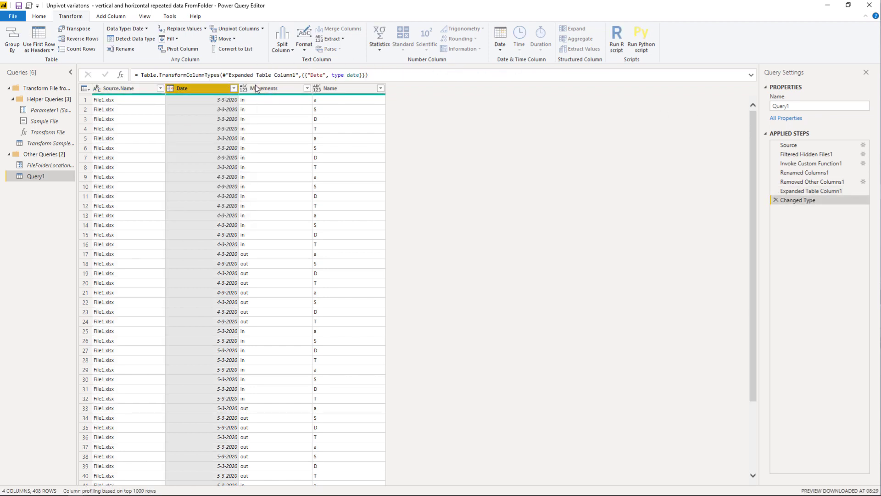
click(285, 89)
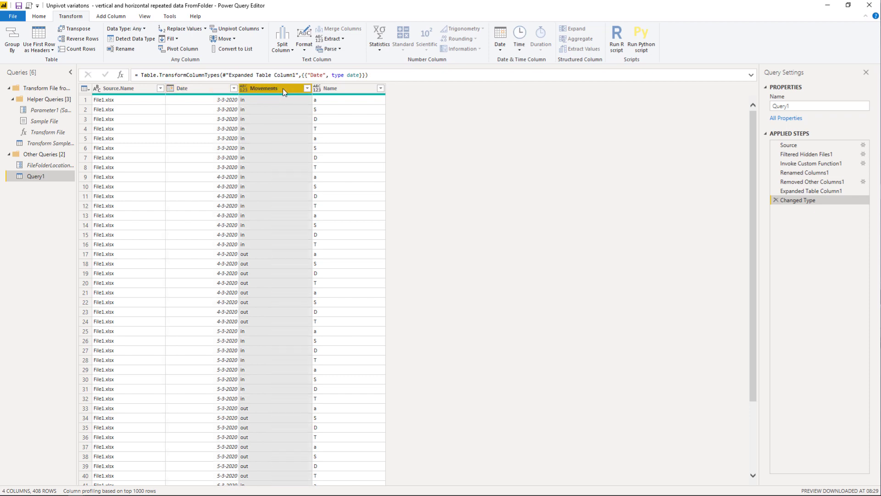
ctrl+click(331, 90)
click(317, 90)
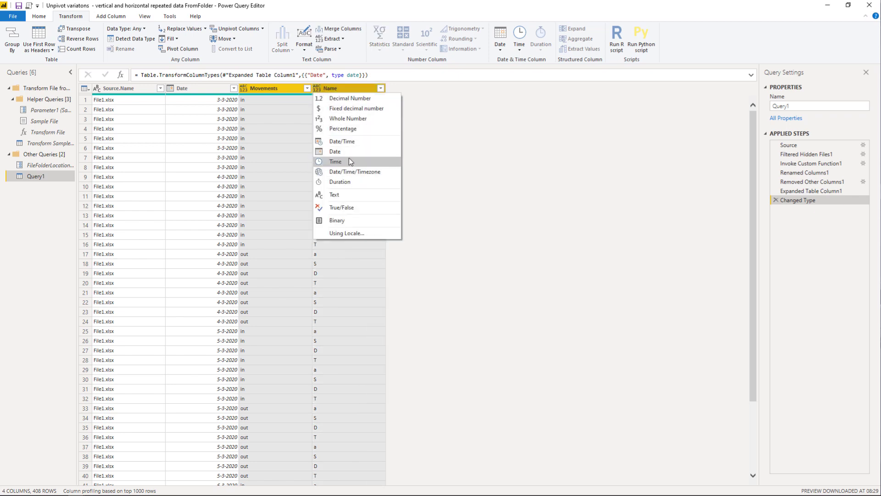
click(346, 194)
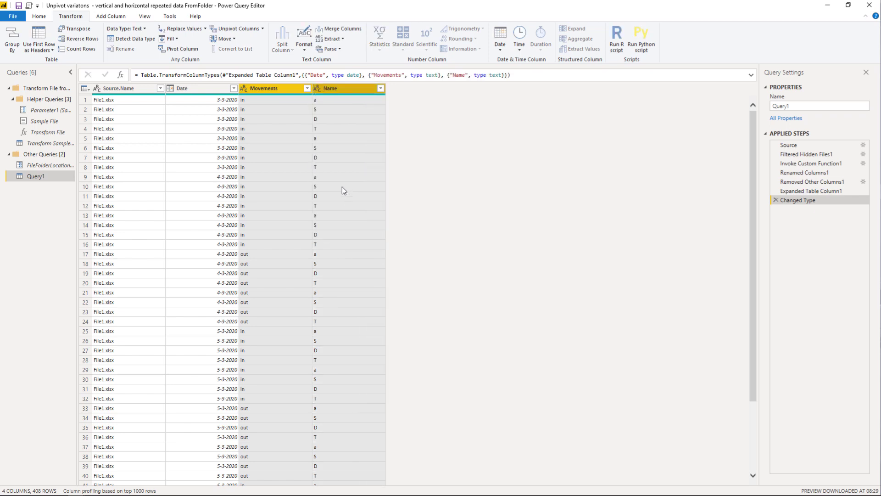